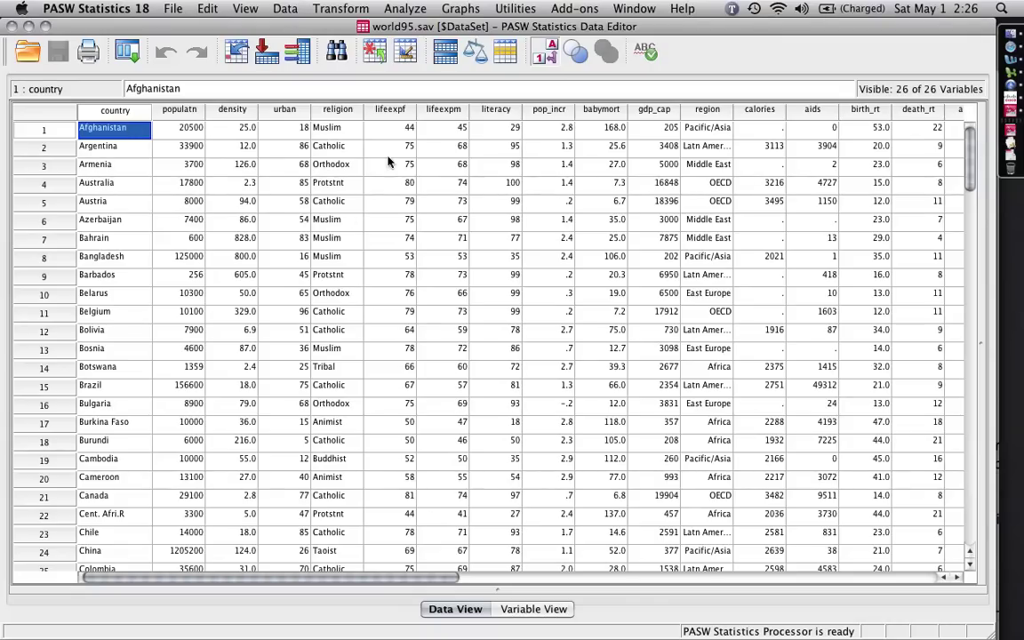
Open Bivariate Correlations, reset it, and add Infant mortality as the first variable
left_click_drag(976, 171, 965, 135)
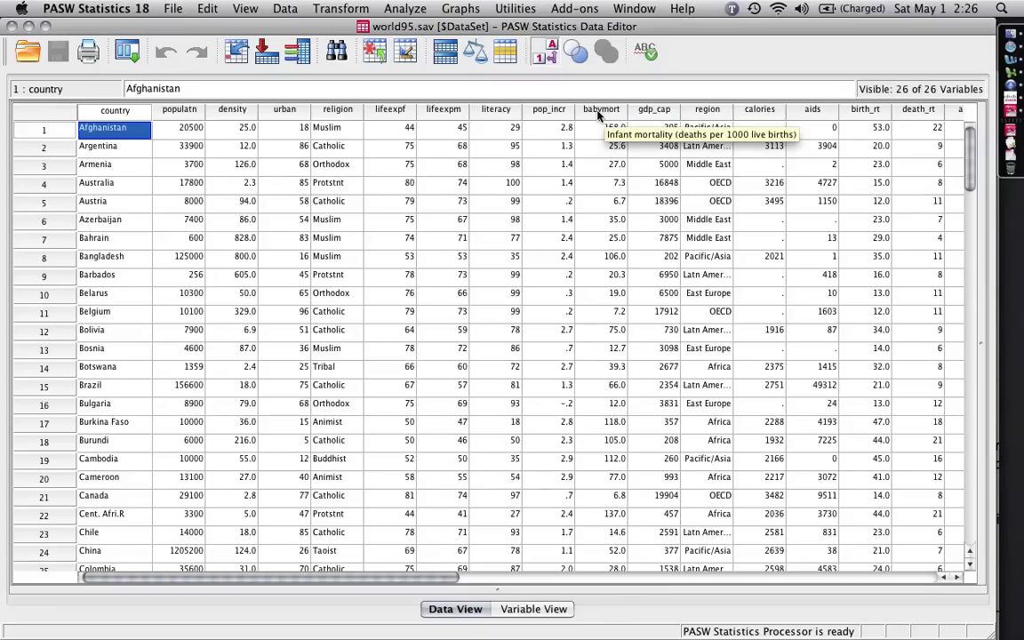
left_click(516, 8)
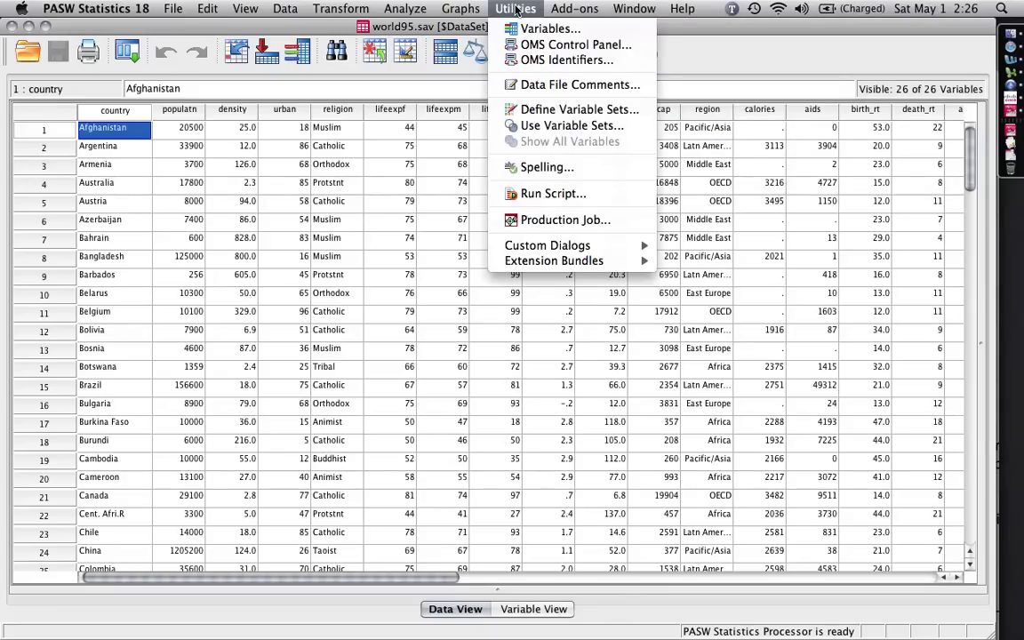
mouse_move(402, 9)
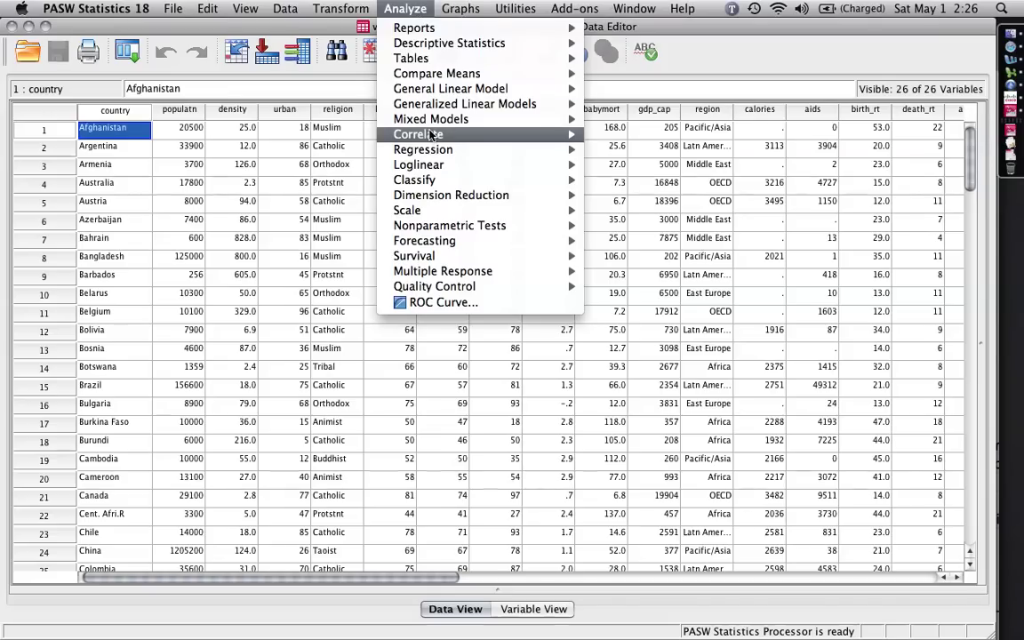
mouse_move(435, 138)
left_click(639, 134)
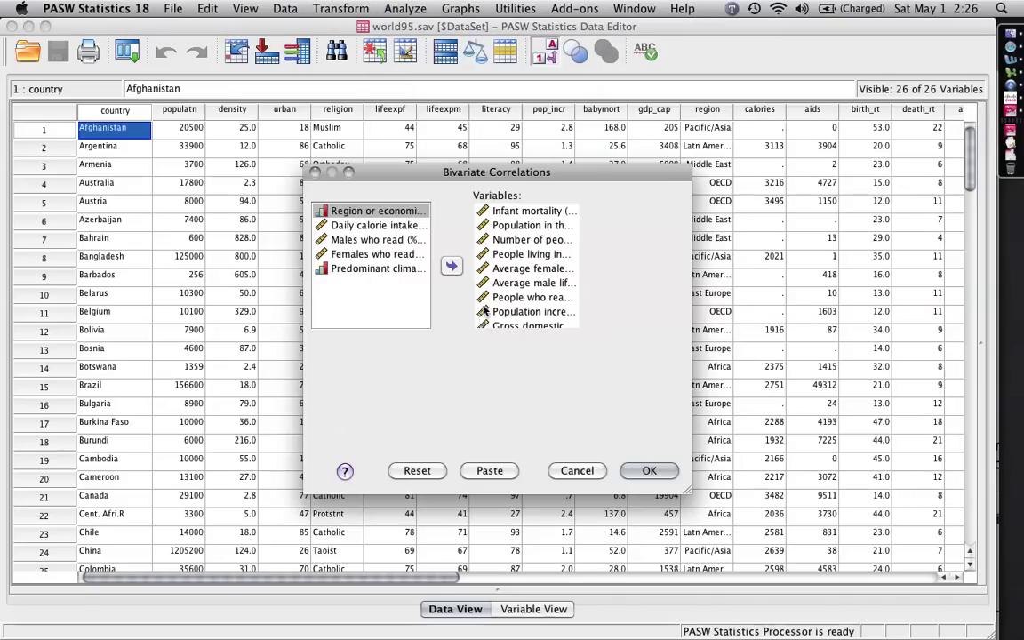
left_click(417, 471)
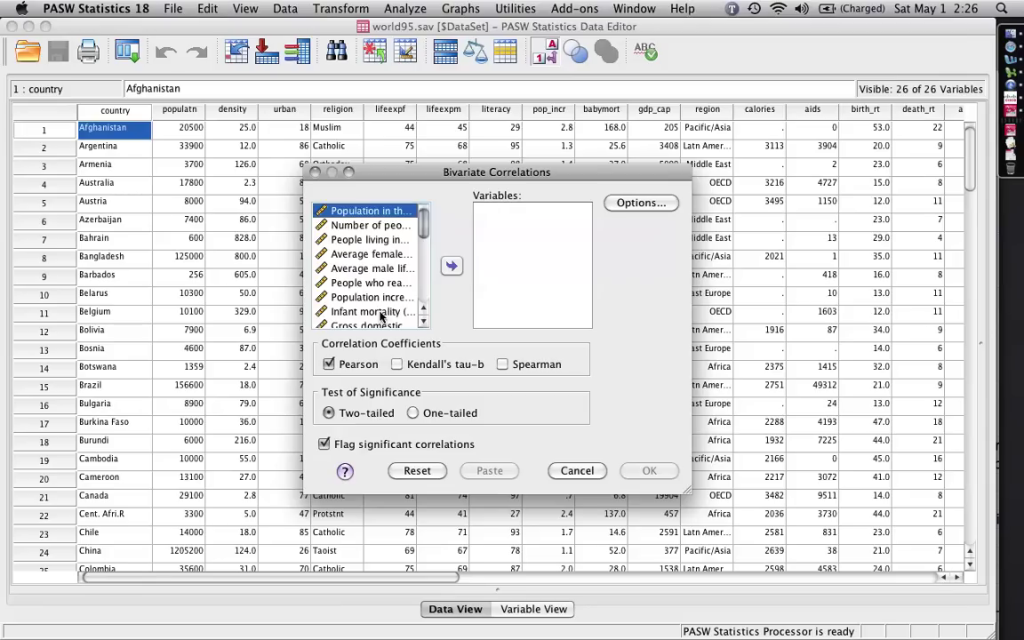
double_click(380, 312)
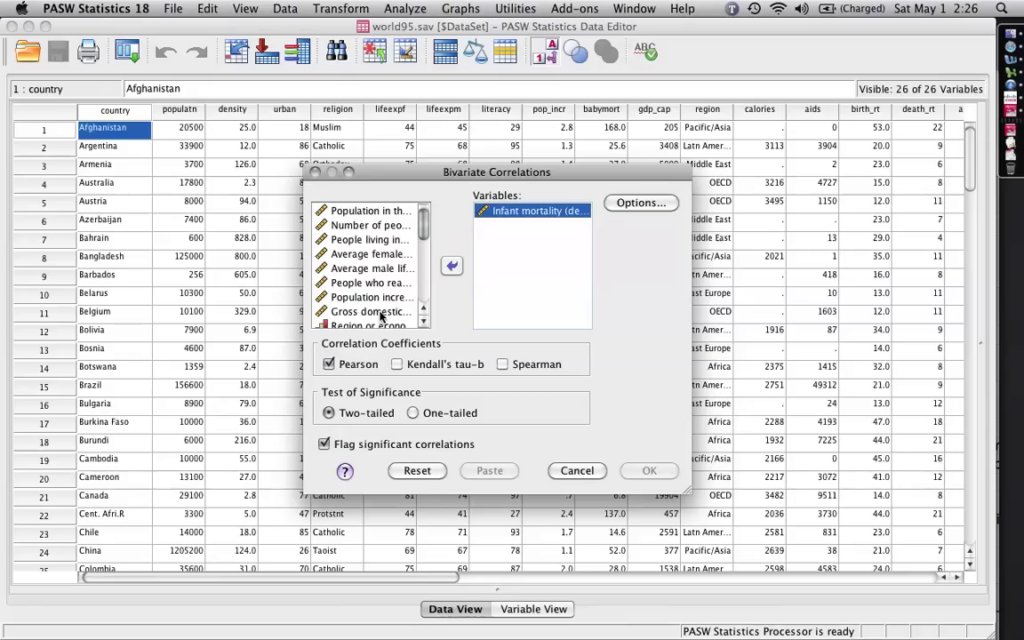
Add Population through gross domestic product and Daily calorie intake through Females who read, then run
left_click(351, 210)
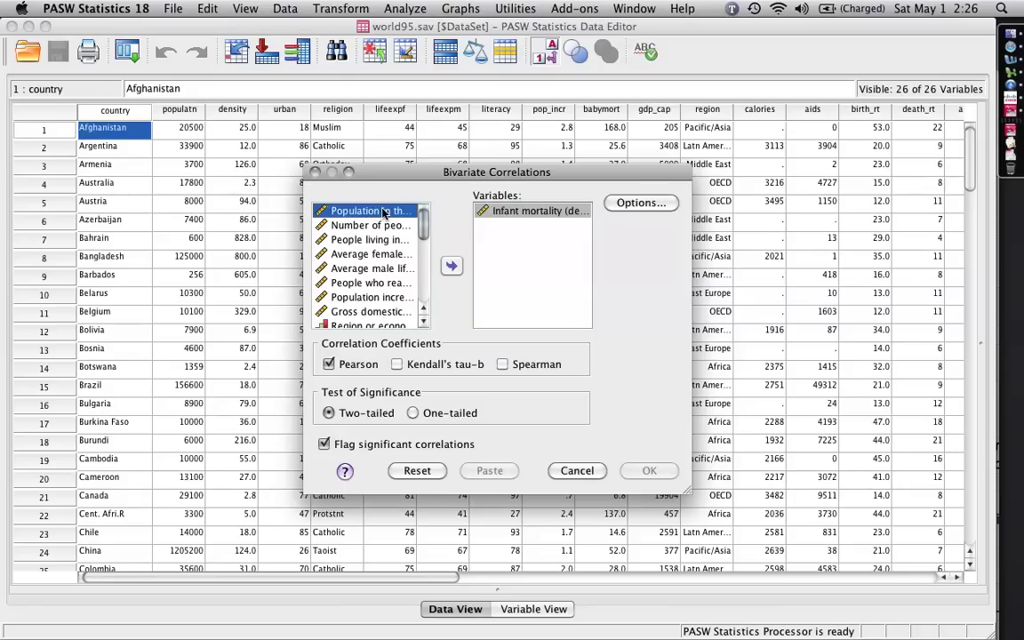
left_click(374, 313, "shift")
left_click(451, 266)
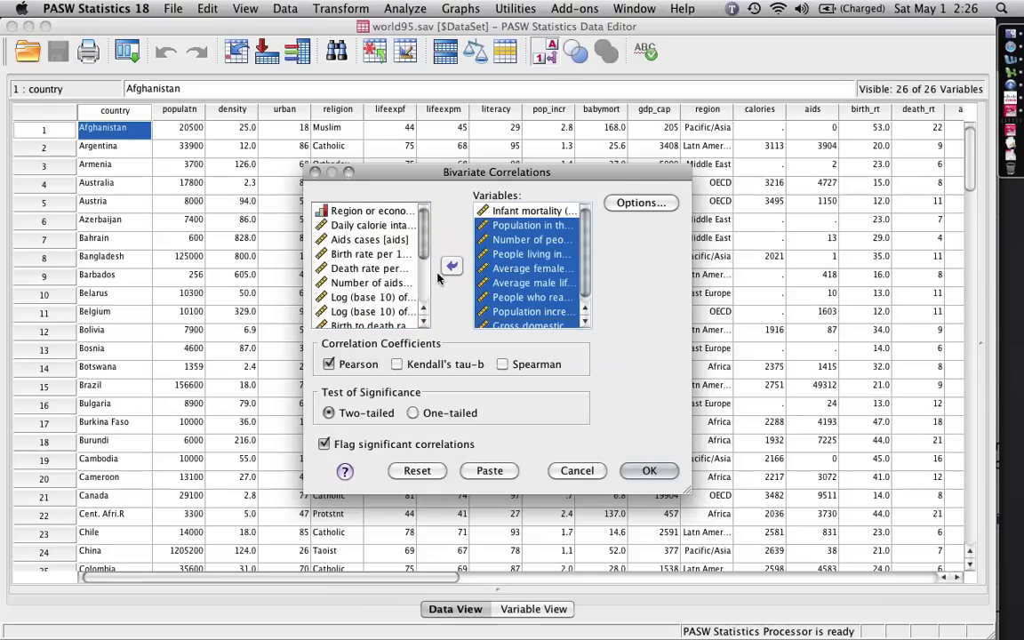
scroll(384, 220, "down", 3)
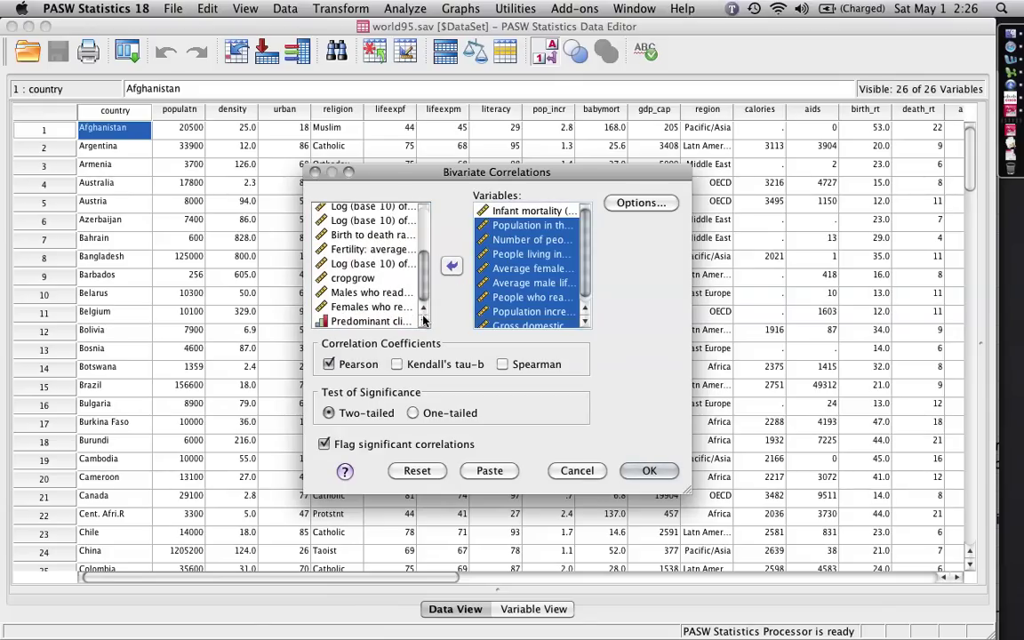
scroll(352, 222, "up", 3)
left_click(351, 228)
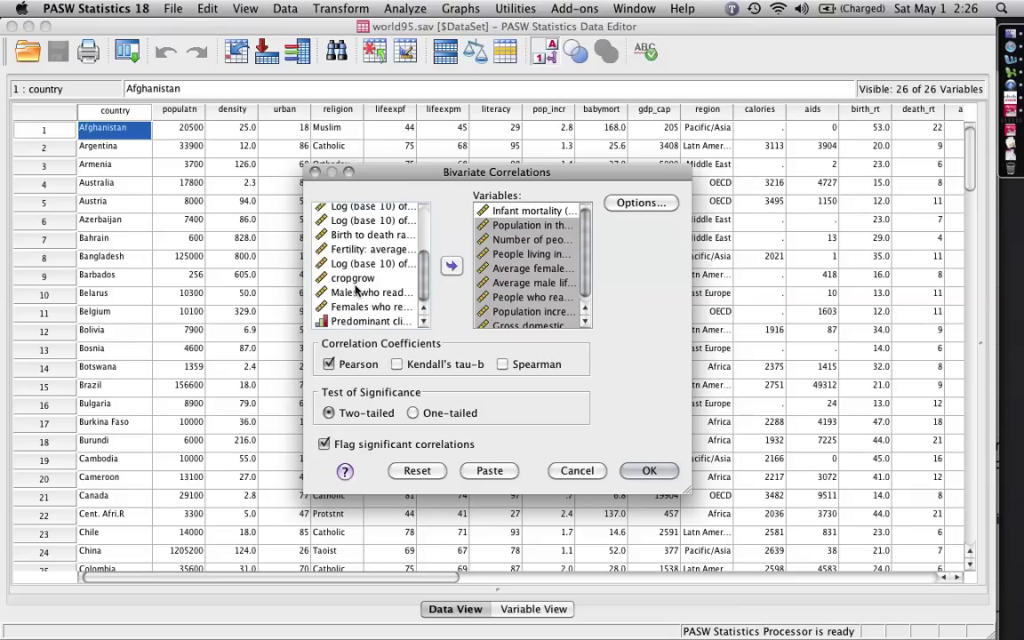
scroll(355, 231, "down", 3)
left_click(357, 309, "shift")
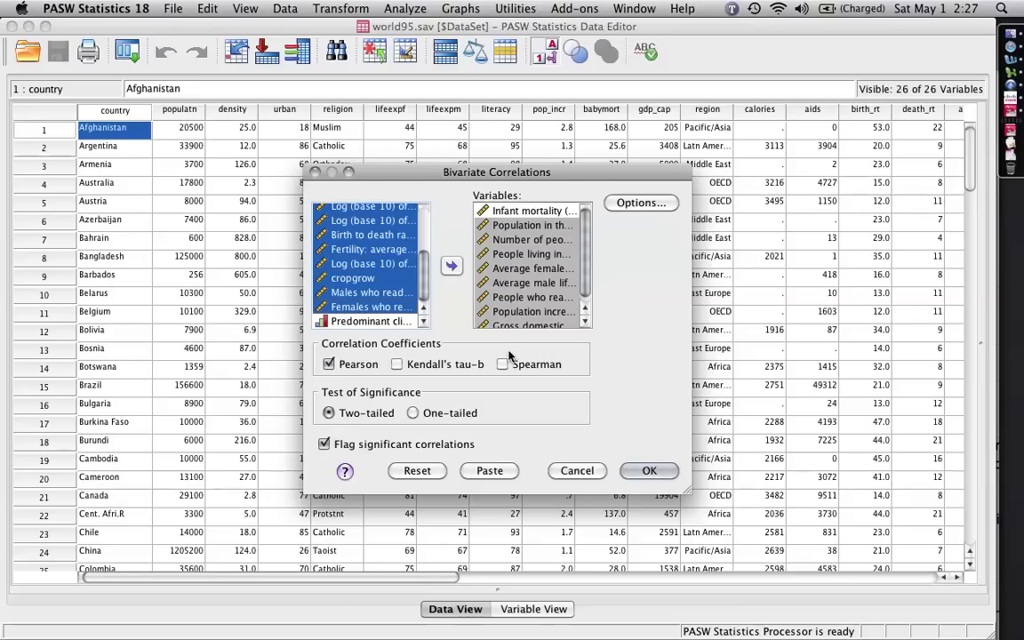
double_click(402, 250)
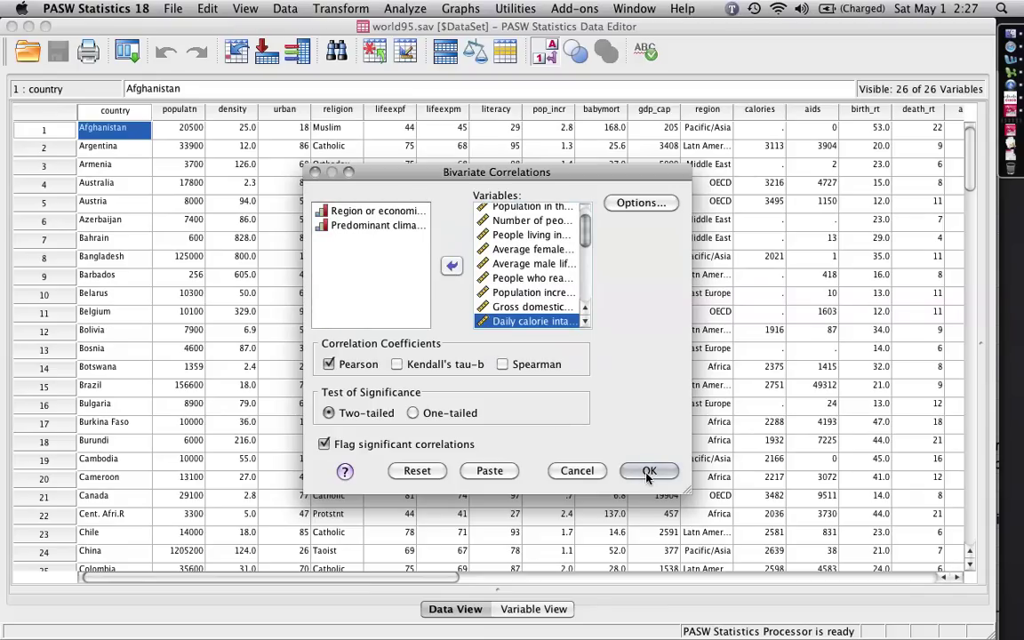
left_click(648, 472)
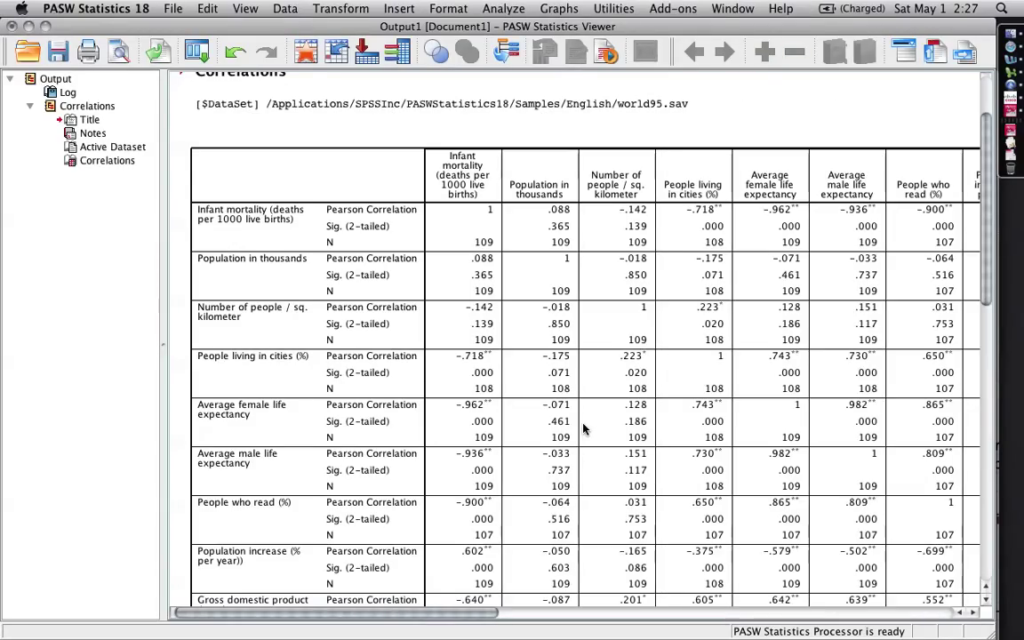
left_click(527, 456)
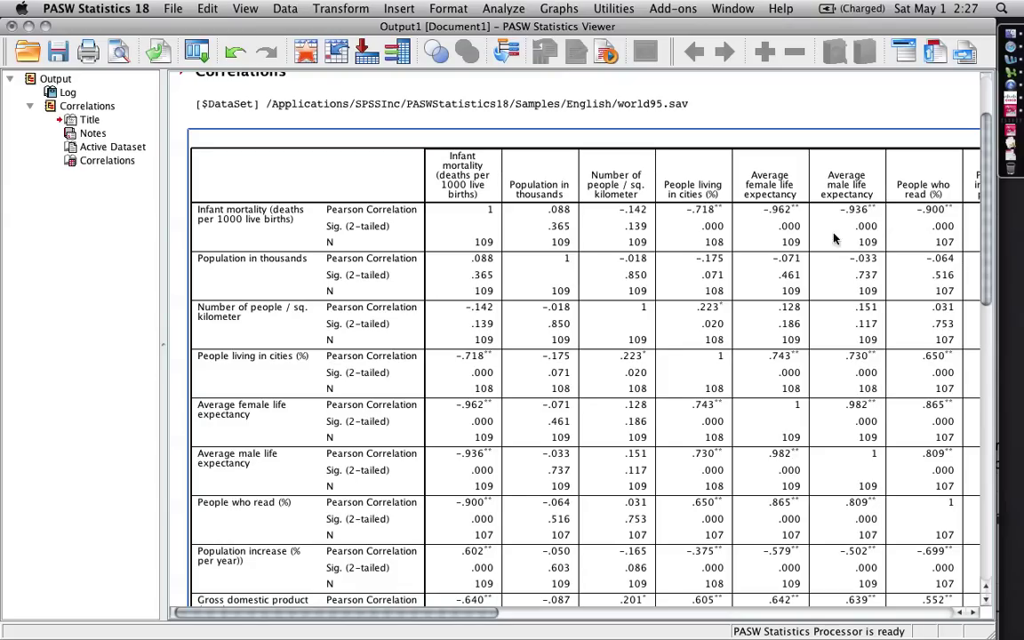
left_click(480, 613)
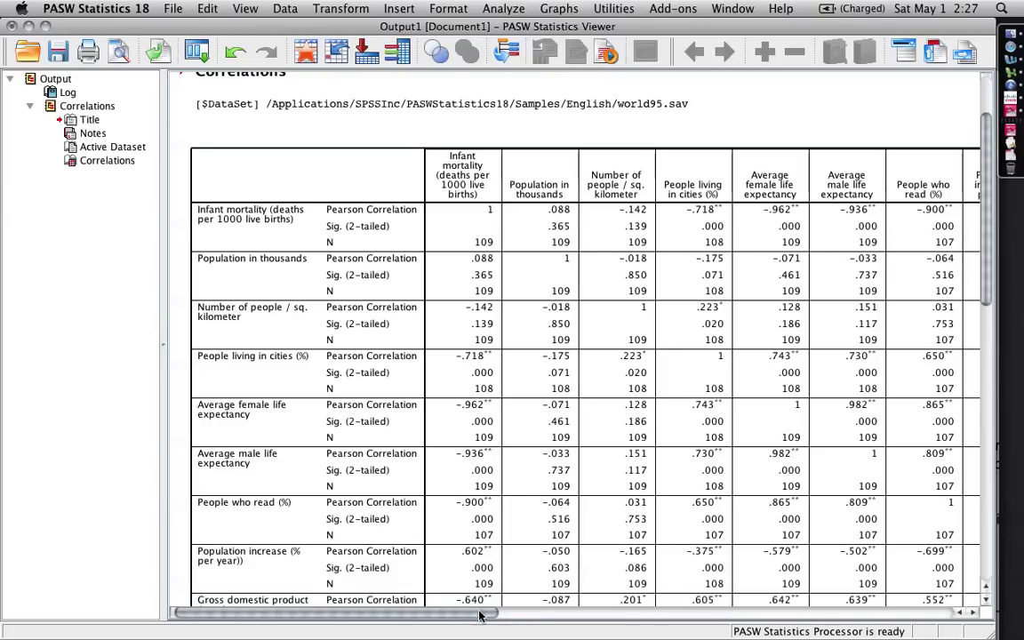
scroll(434, 552, "right", 2)
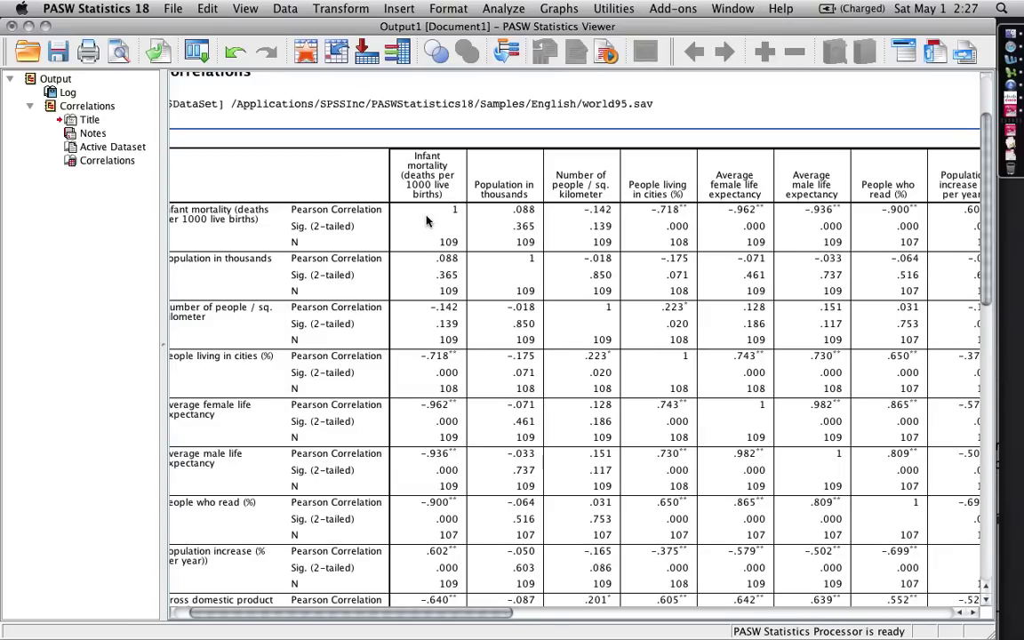
left_click_drag(499, 614, 765, 623)
left_click(449, 302)
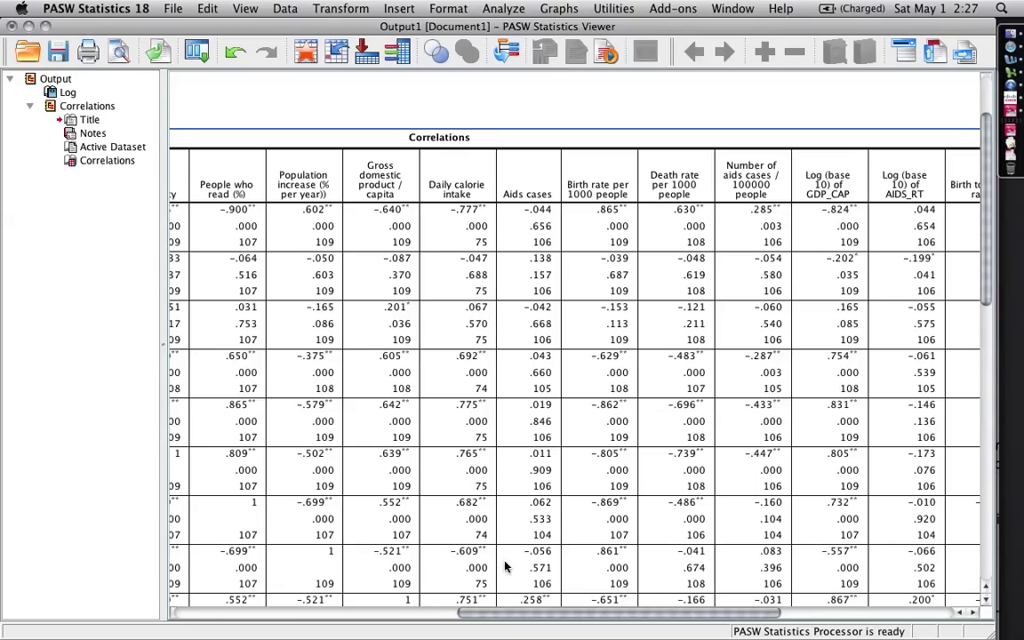
left_click_drag(550, 614, 268, 614)
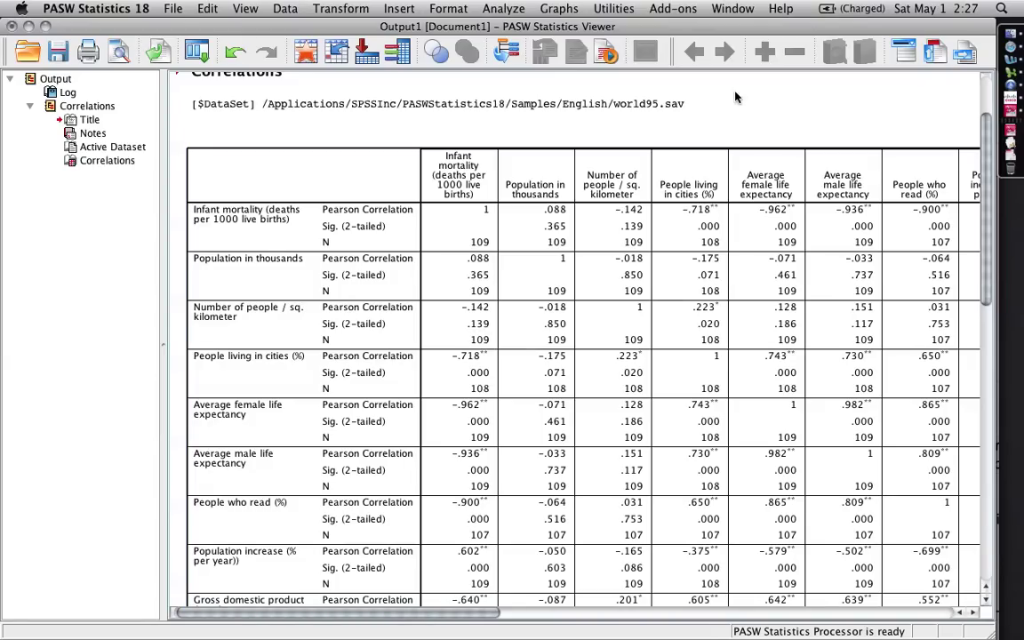
scroll(736, 97, "up", 3)
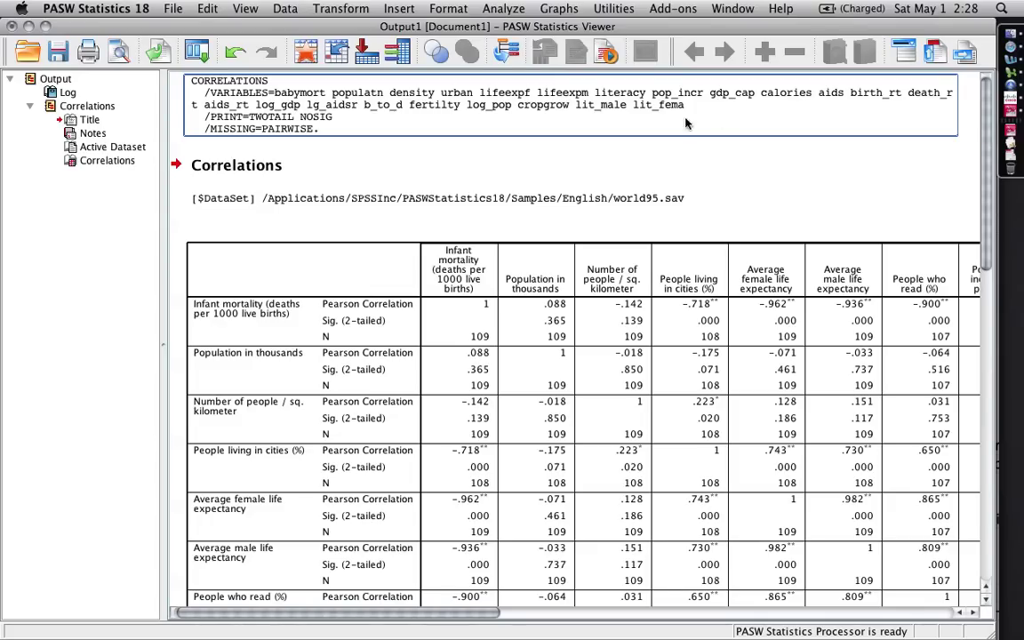
Reset Descriptives, move every country variable into Variable(s), run it, and scroll through the resulting table
left_click(503, 8)
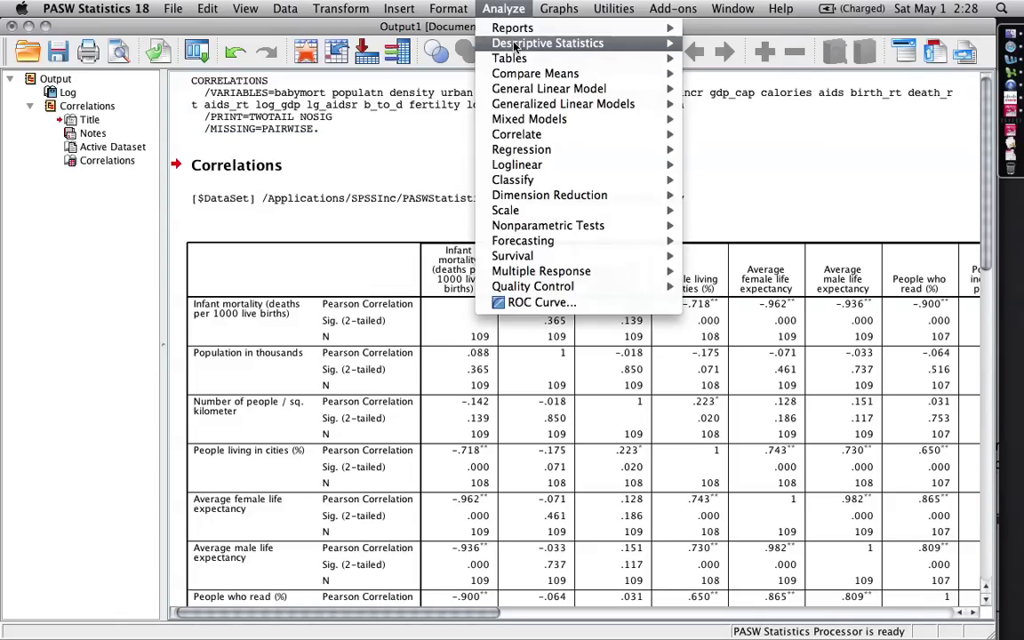
mouse_move(580, 43)
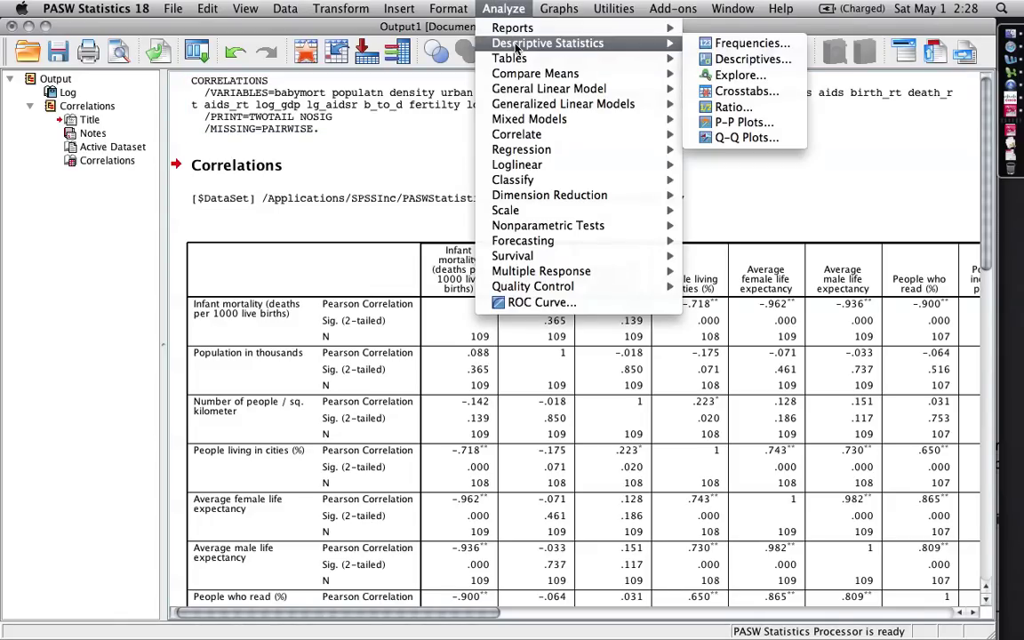
left_click(723, 59)
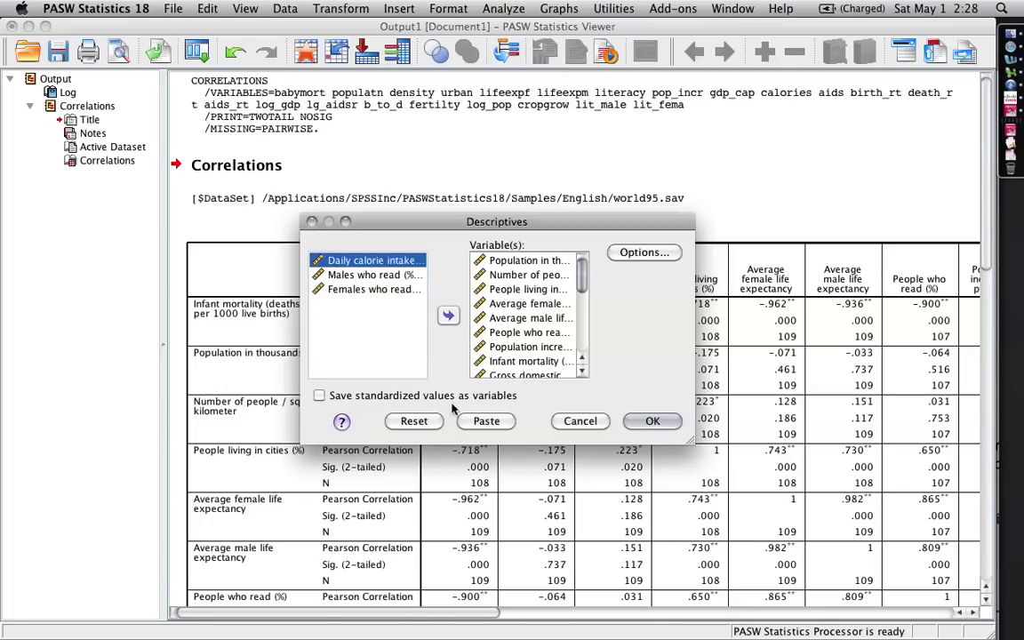
left_click(414, 421)
left_click(421, 357, "shift")
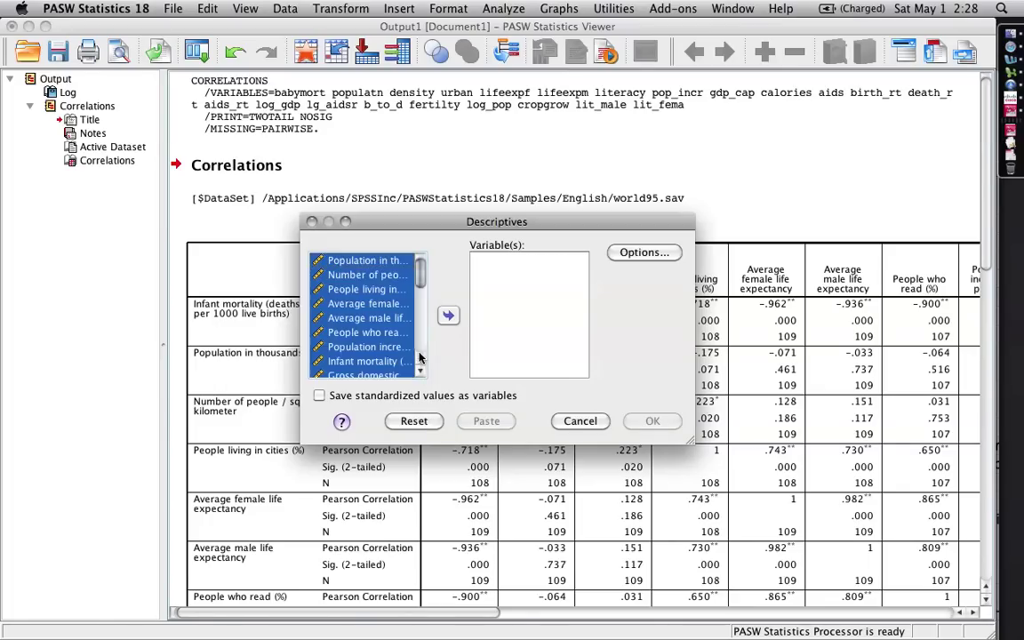
left_click(448, 316)
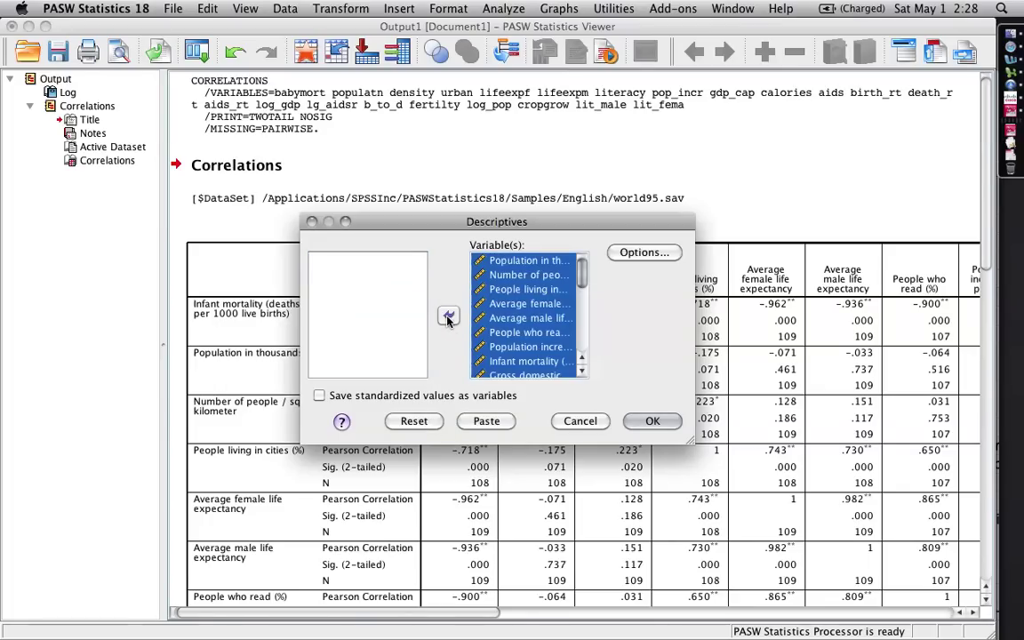
left_click(652, 422)
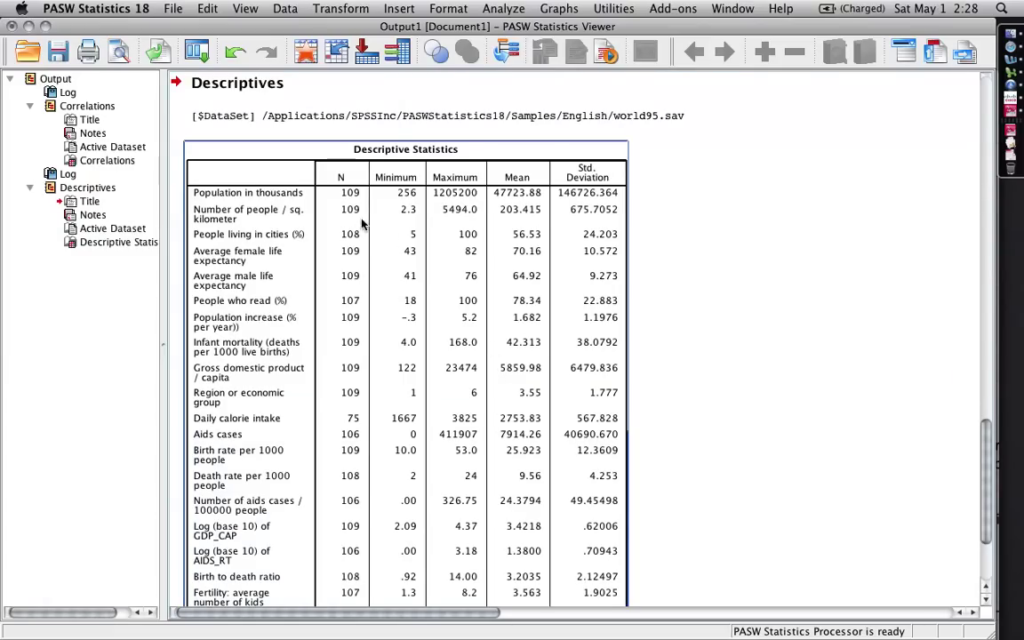
scroll(357, 192, "down", 1)
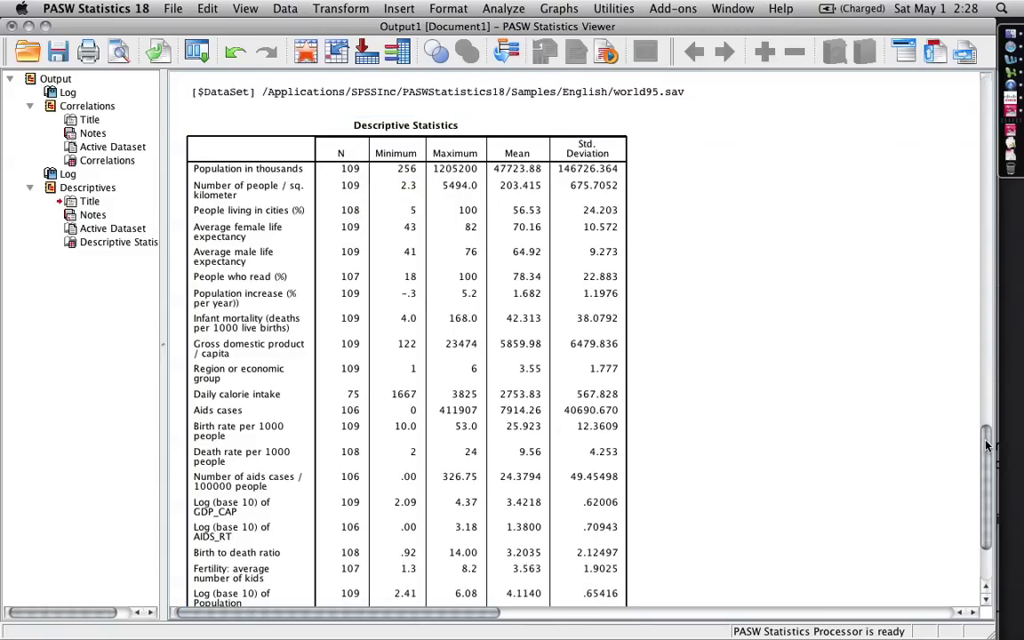
scroll(987, 444, "down", 5)
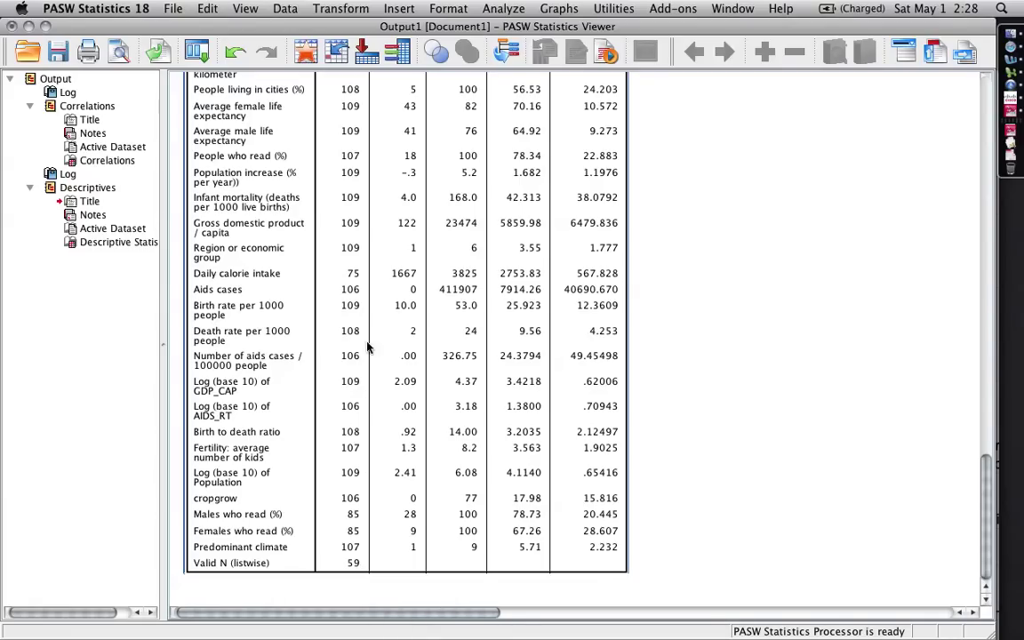
Rerun Descriptives without Daily calorie intake, Males who read and Females who read
left_click(193, 51)
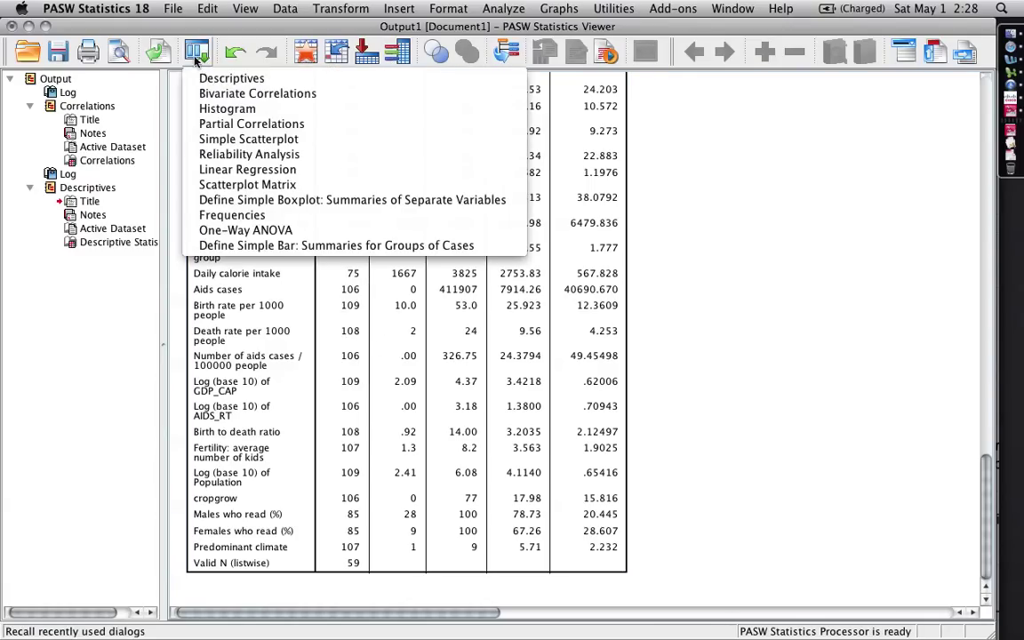
left_click(213, 78)
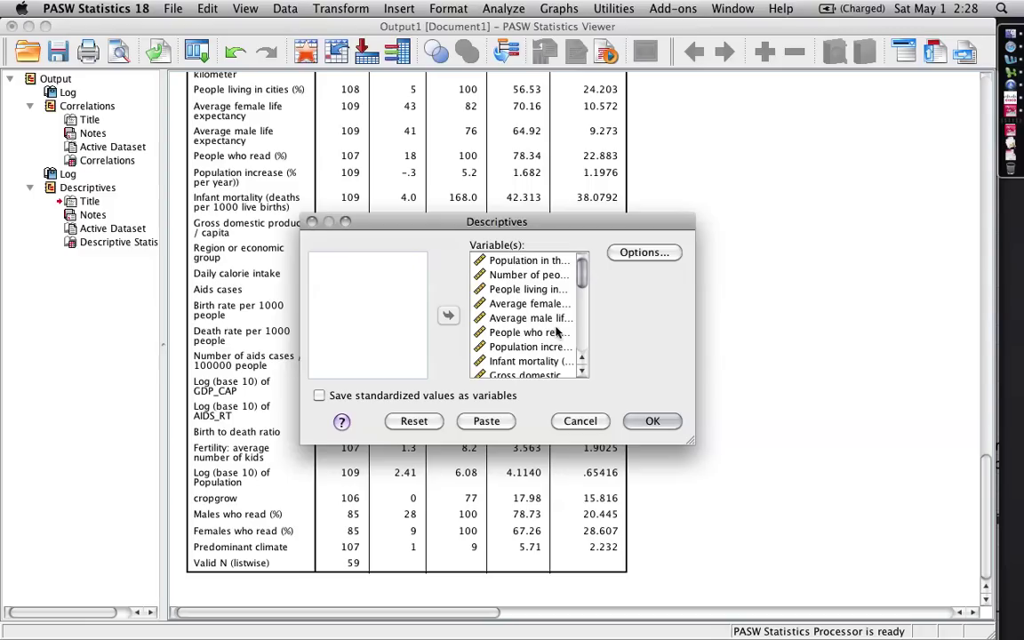
left_click(581, 372)
left_click(582, 371)
left_click(582, 371)
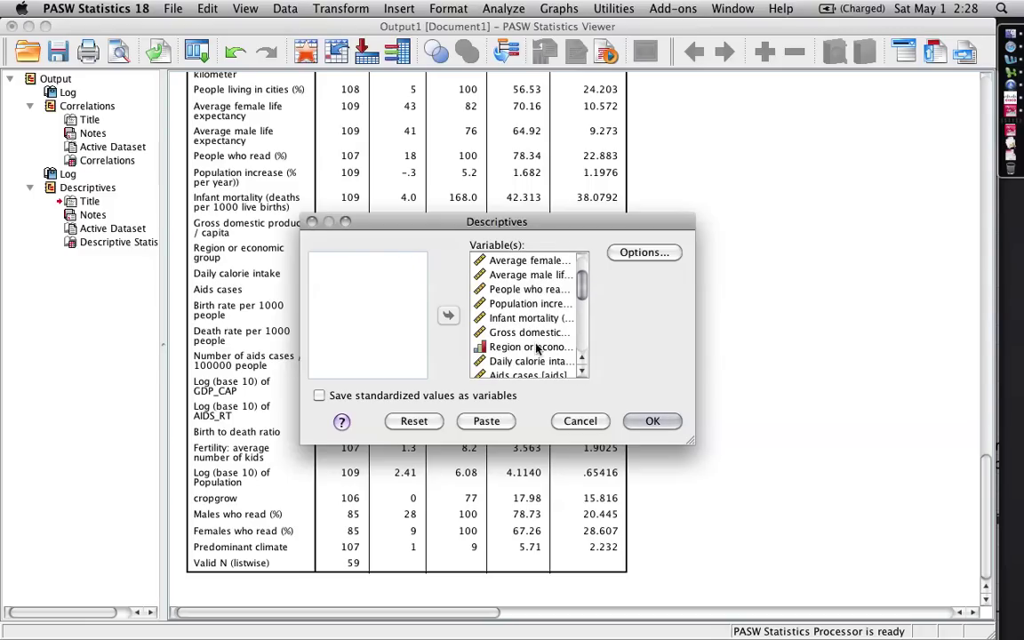
double_click(530, 361)
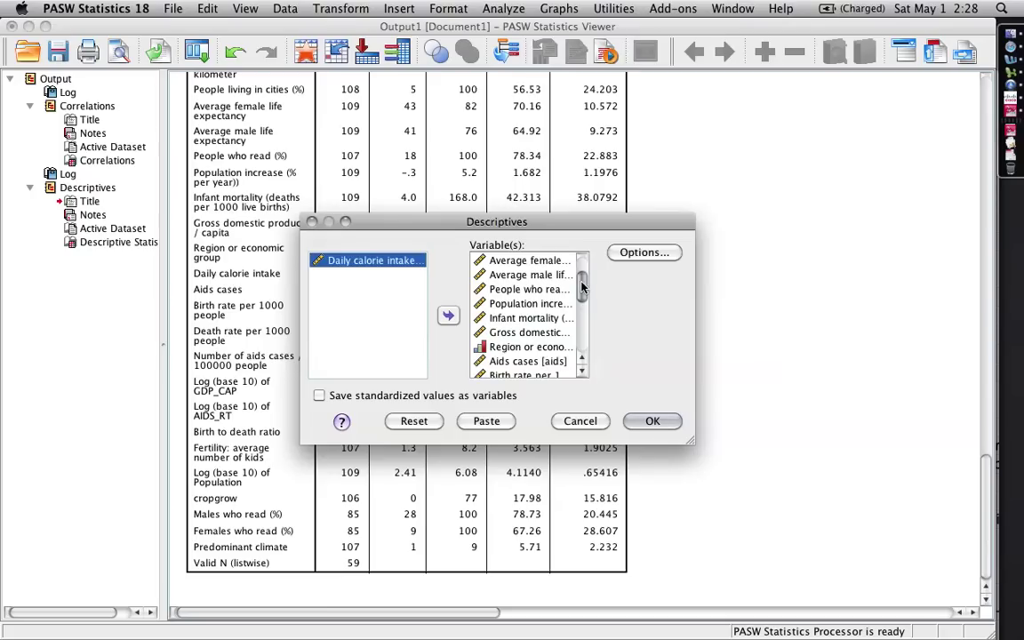
left_click_drag(581, 284, 583, 351)
left_click(523, 345)
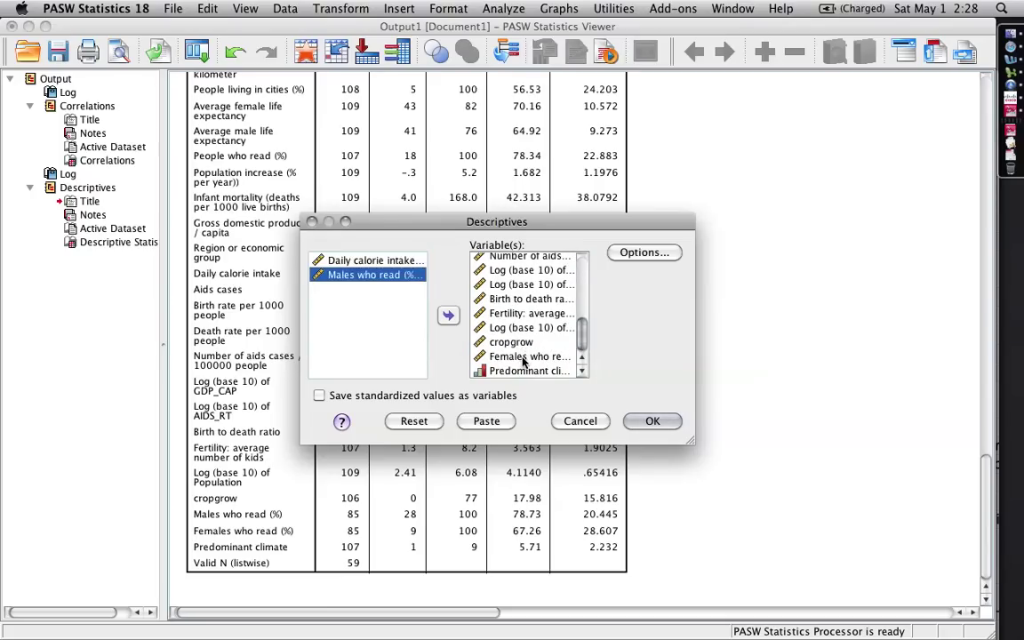
double_click(525, 356)
left_click(650, 419)
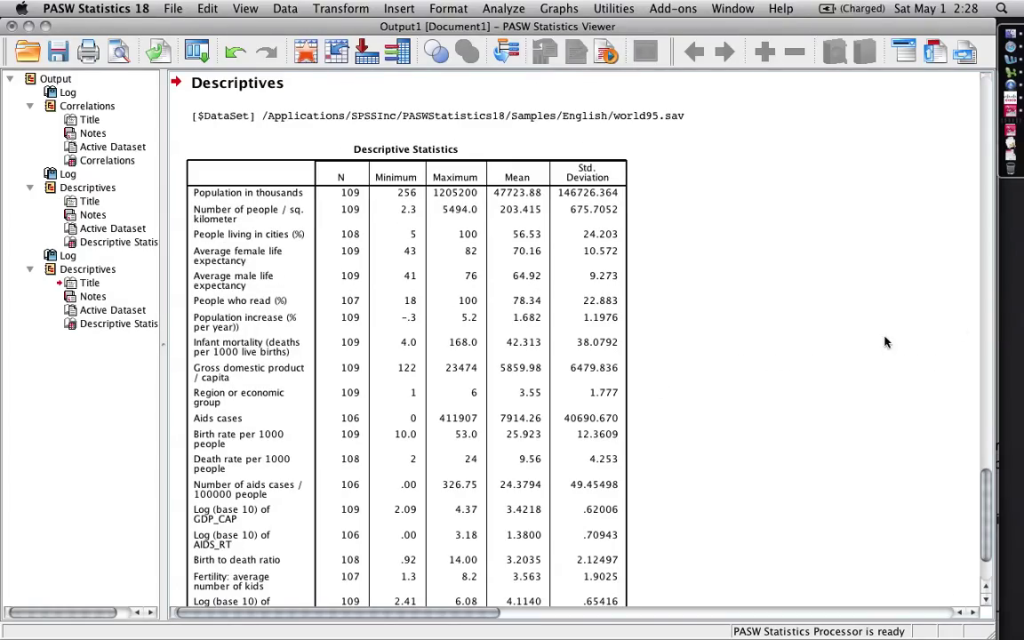
scroll(460, 382, "down", 3)
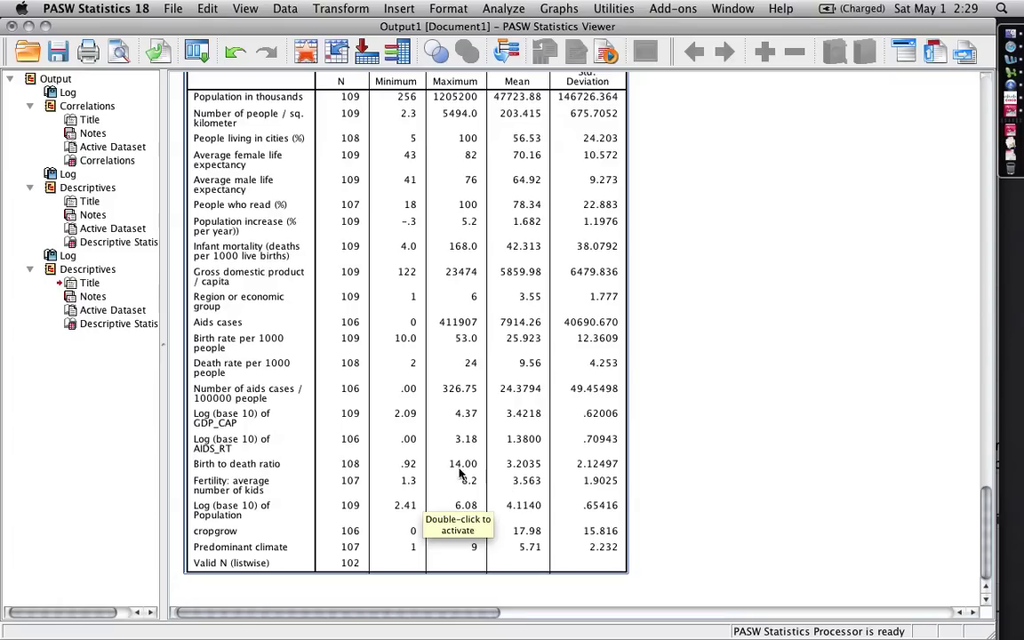
left_click(197, 53)
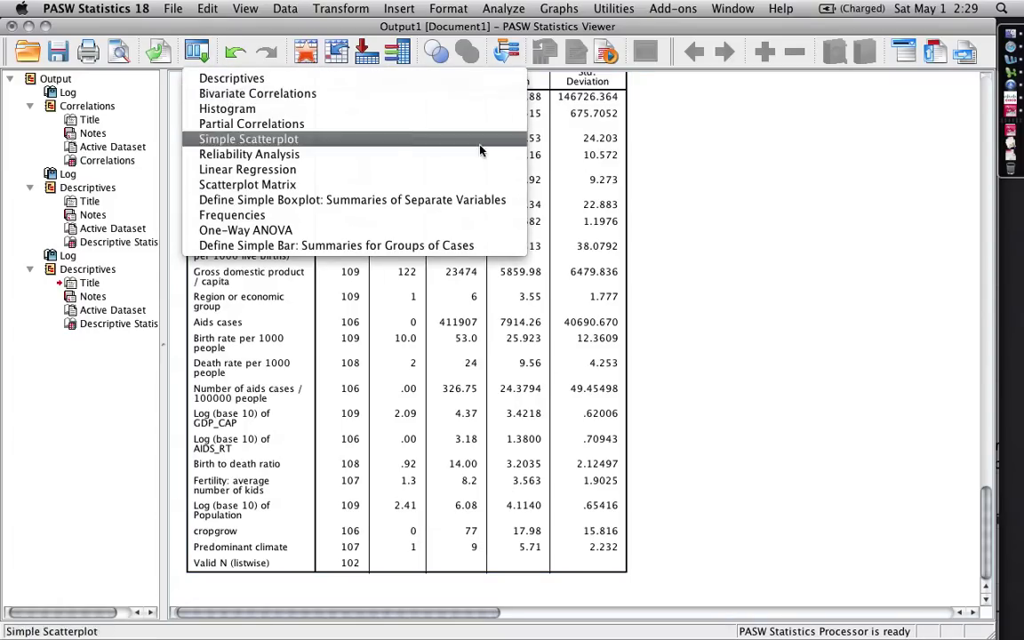
Recall Bivariate Correlations and remove Daily calorie intake, Males who read and Females who read
scroll(686, 186, "up", 10)
scroll(685, 186, "up", 10)
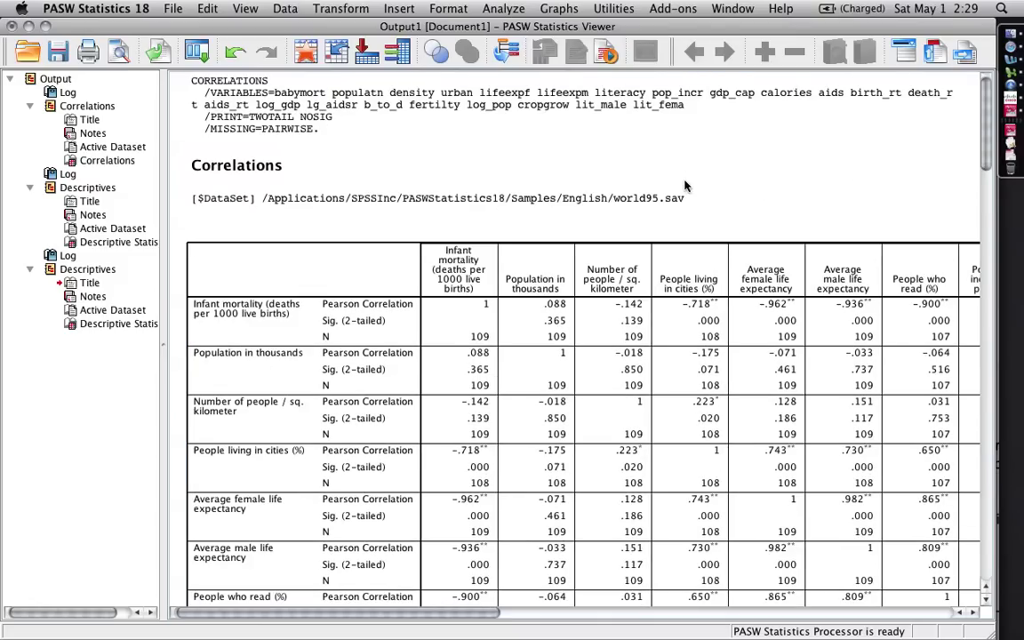
scroll(573, 387, "down", 4)
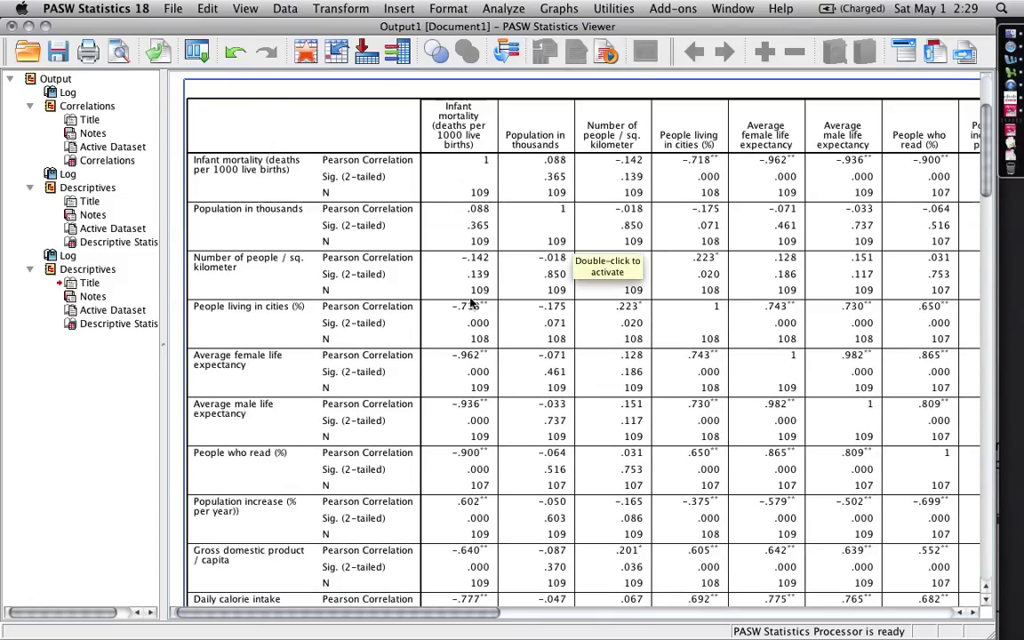
left_click(198, 53)
left_click(197, 85)
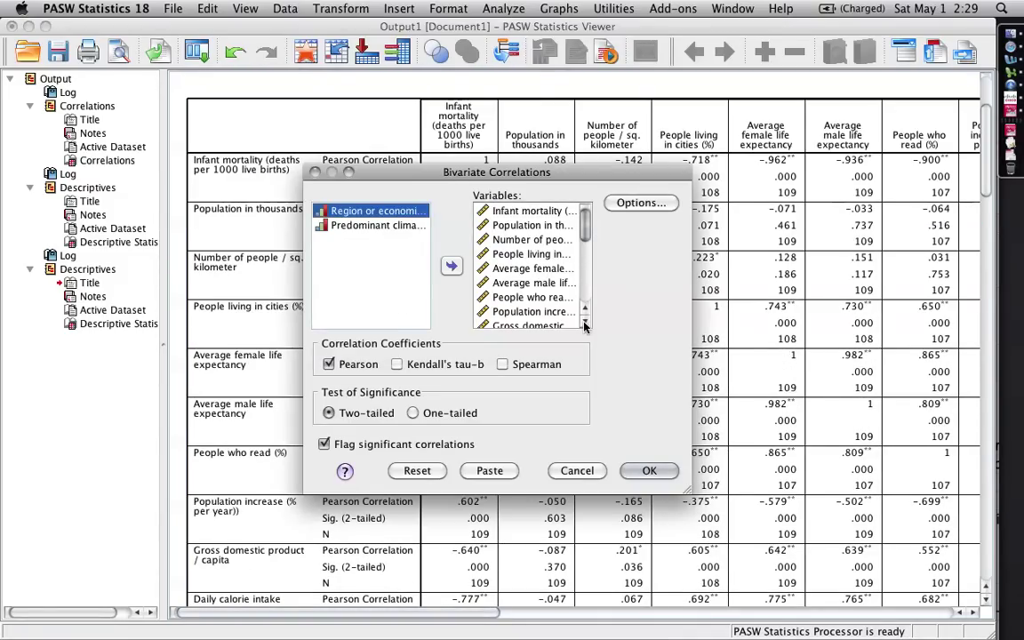
left_click(584, 325)
left_click(584, 326)
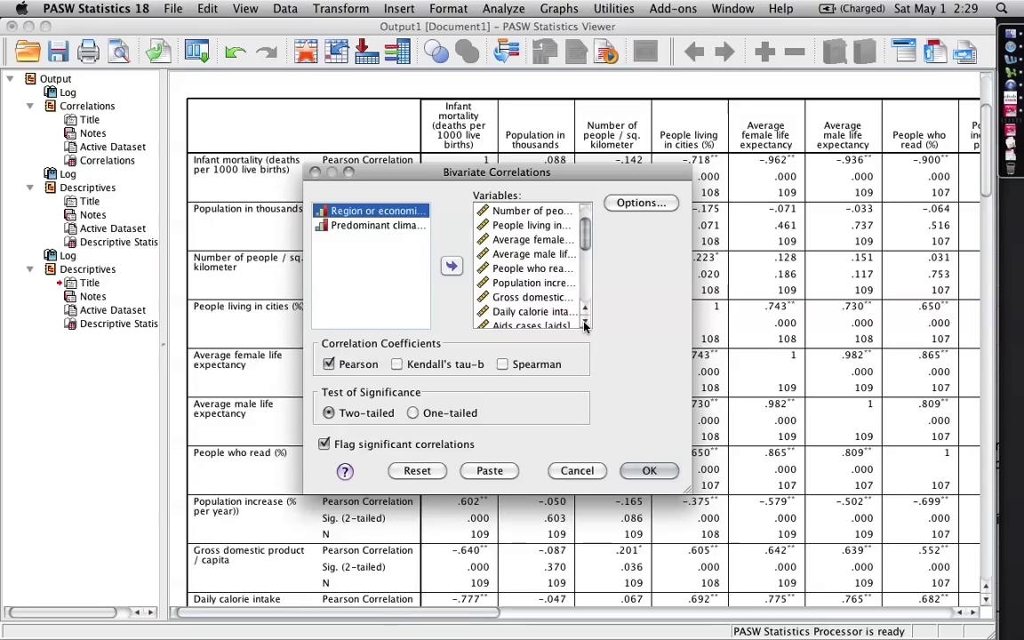
double_click(538, 313)
scroll(587, 308, "down", 3)
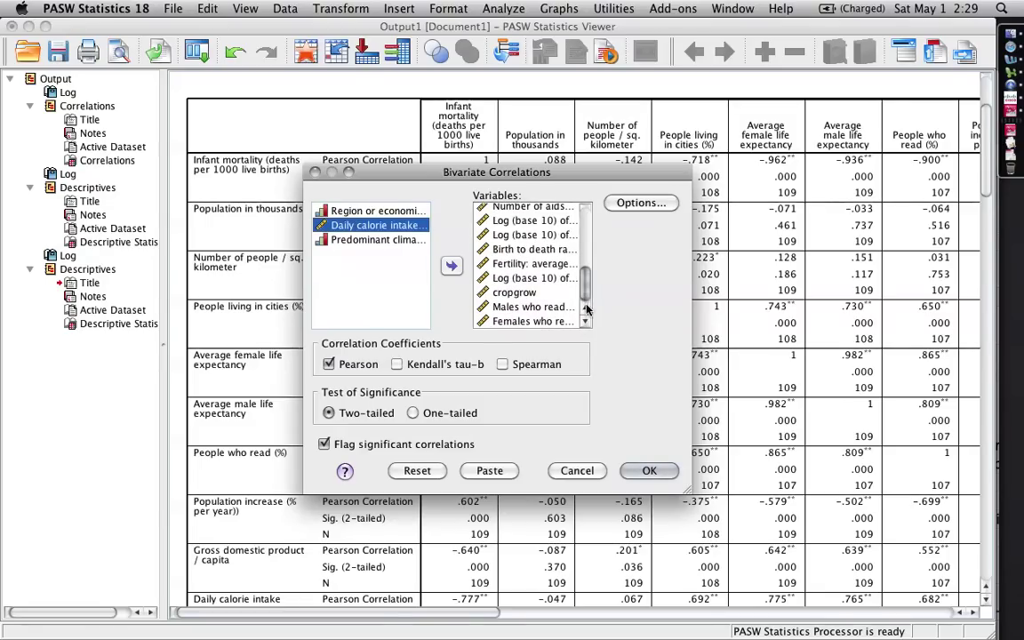
double_click(532, 307)
double_click(534, 321)
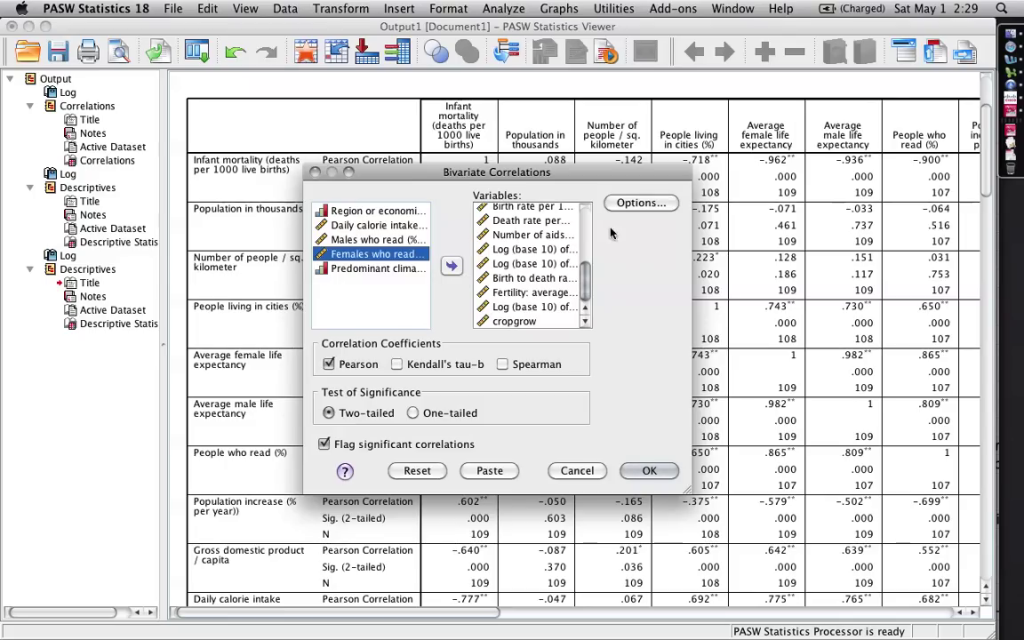
Set missing values to Exclude cases listwise, turn off significance flagging, and run the correlations
left_click(641, 204)
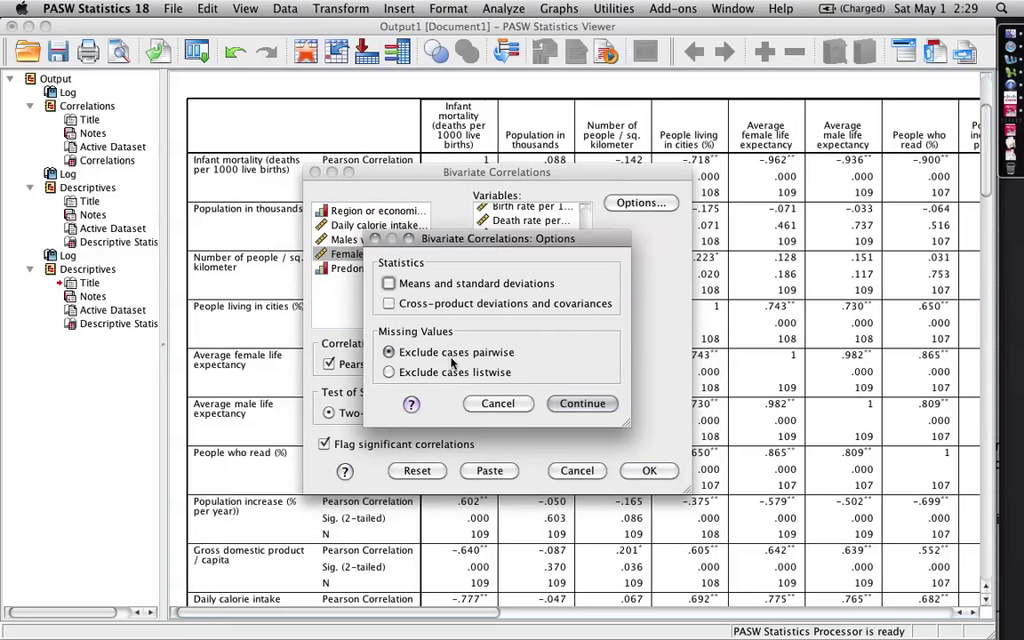
left_click(404, 374)
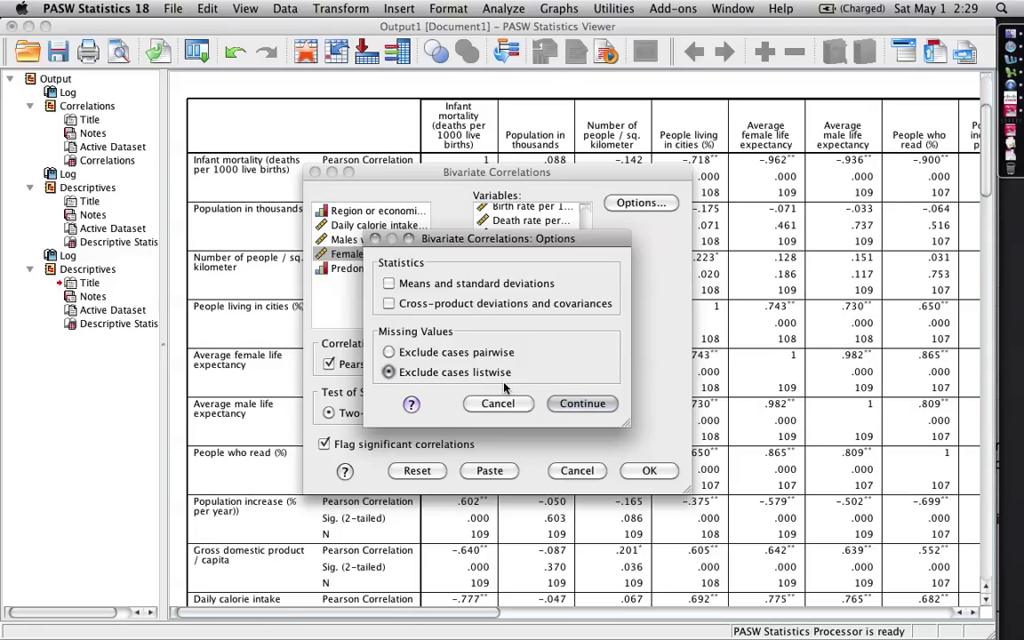
left_click(580, 405)
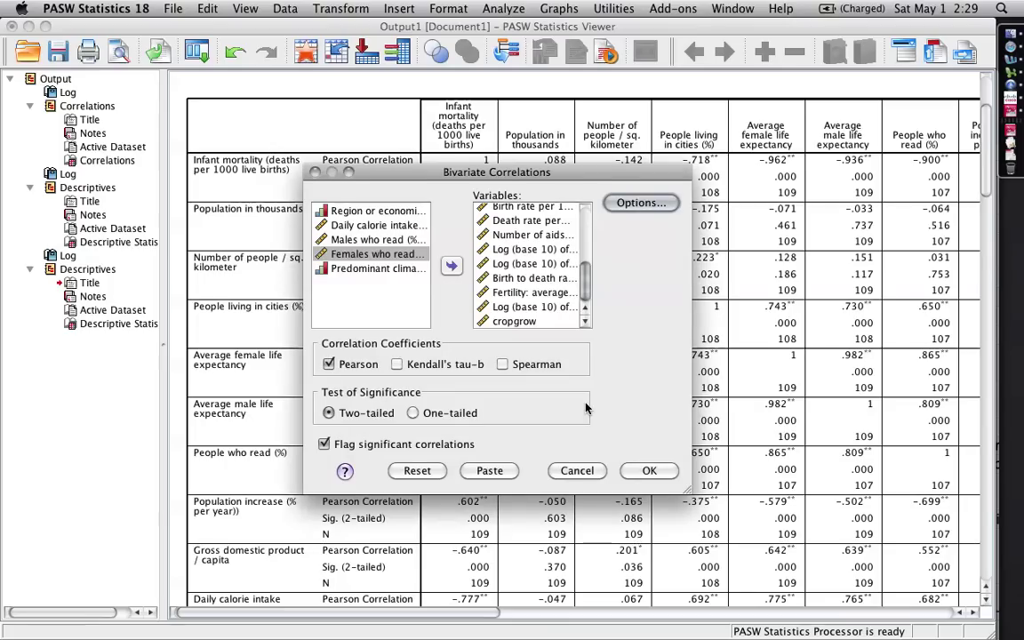
left_click(325, 445)
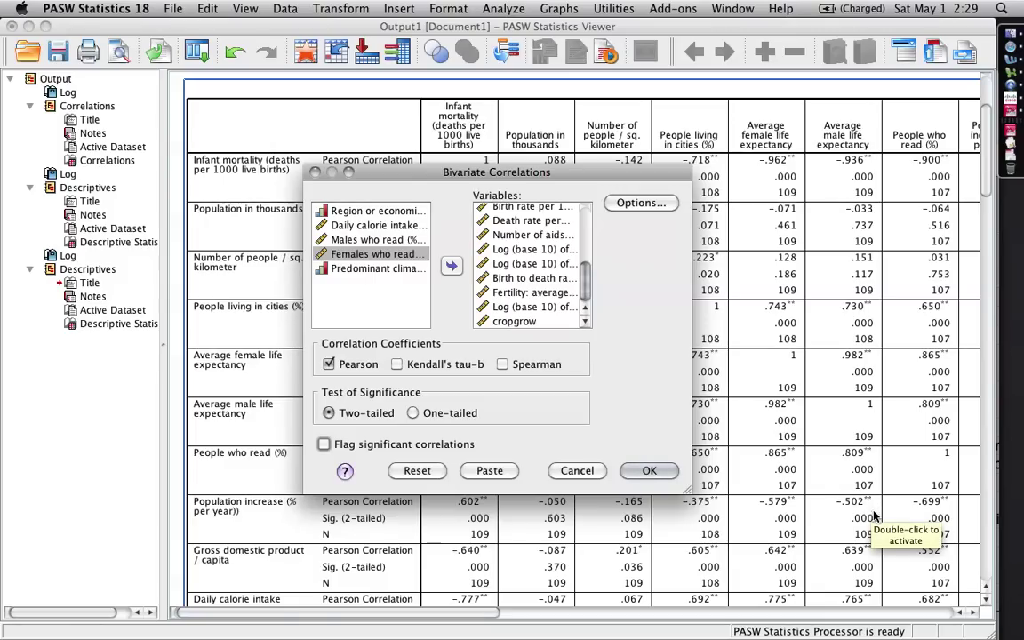
left_click(647, 471)
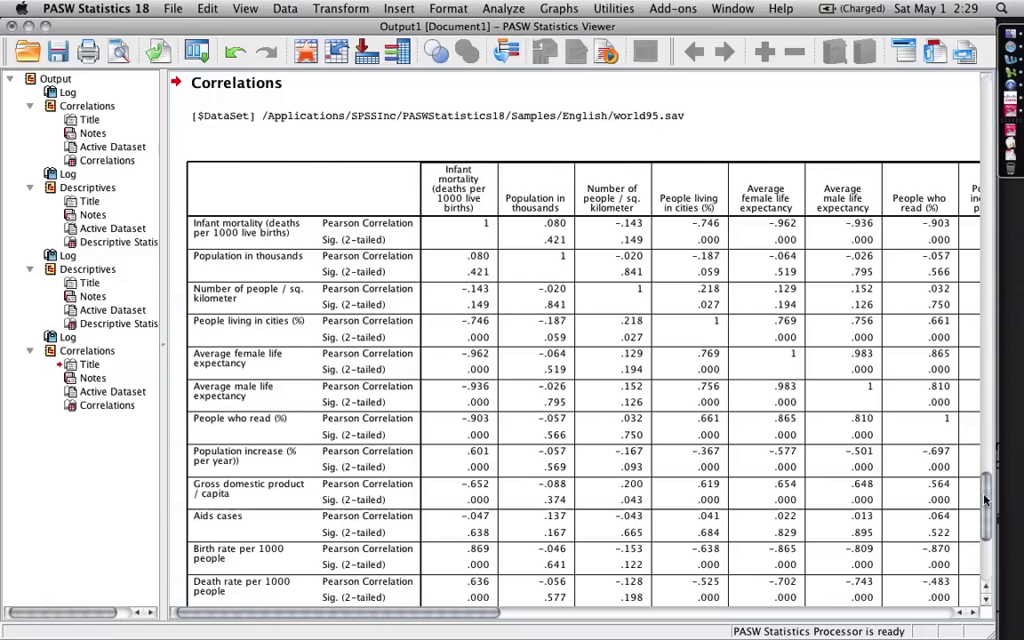
Copy the new listwise Correlations table, whose footnote gives N = 103
scroll(984, 494, "down", 10)
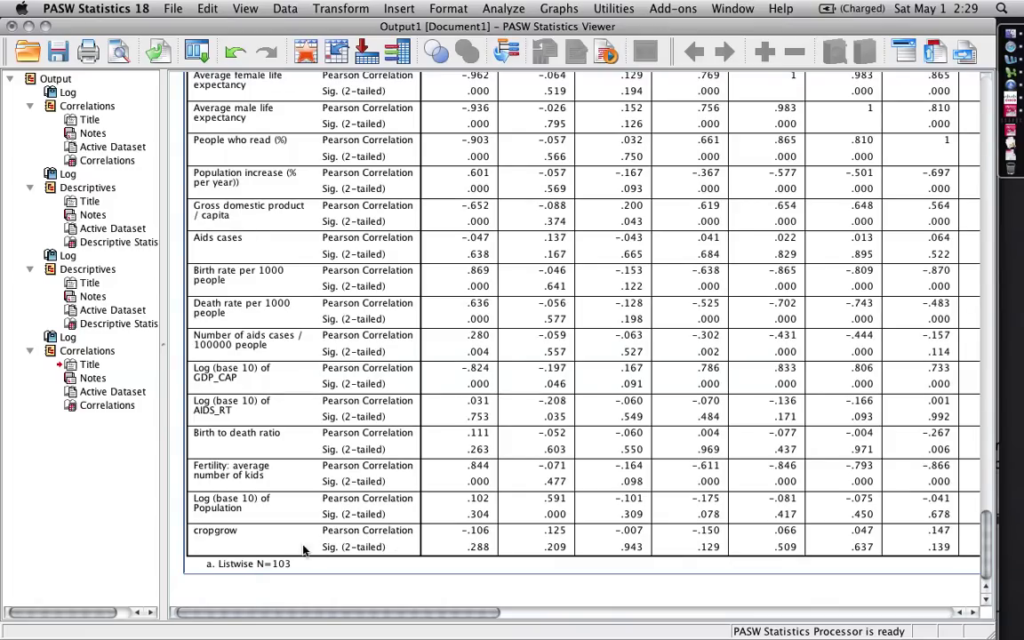
right_click(531, 225)
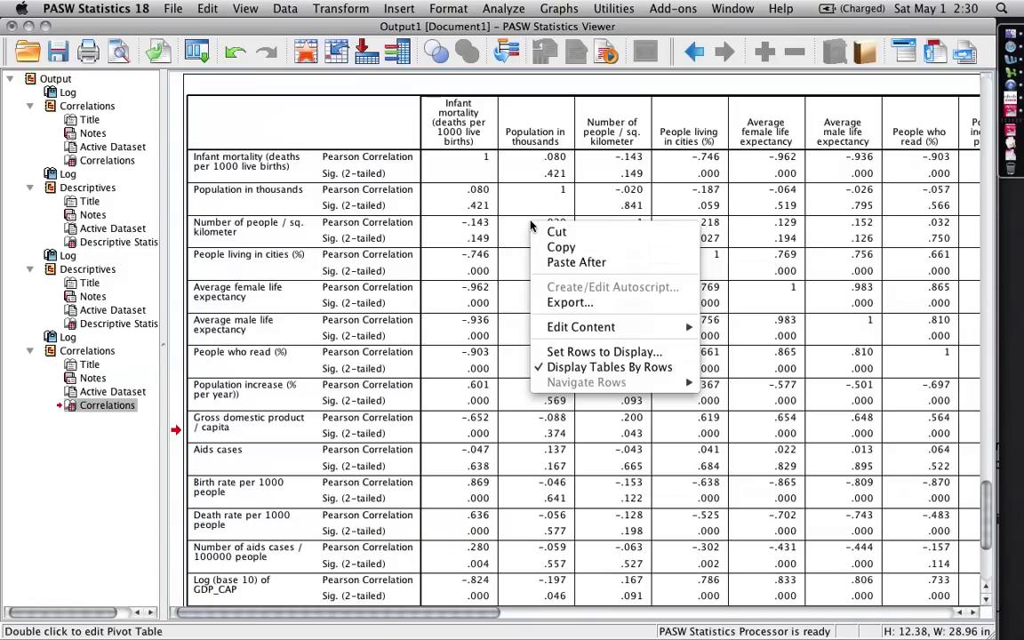
left_click(550, 247)
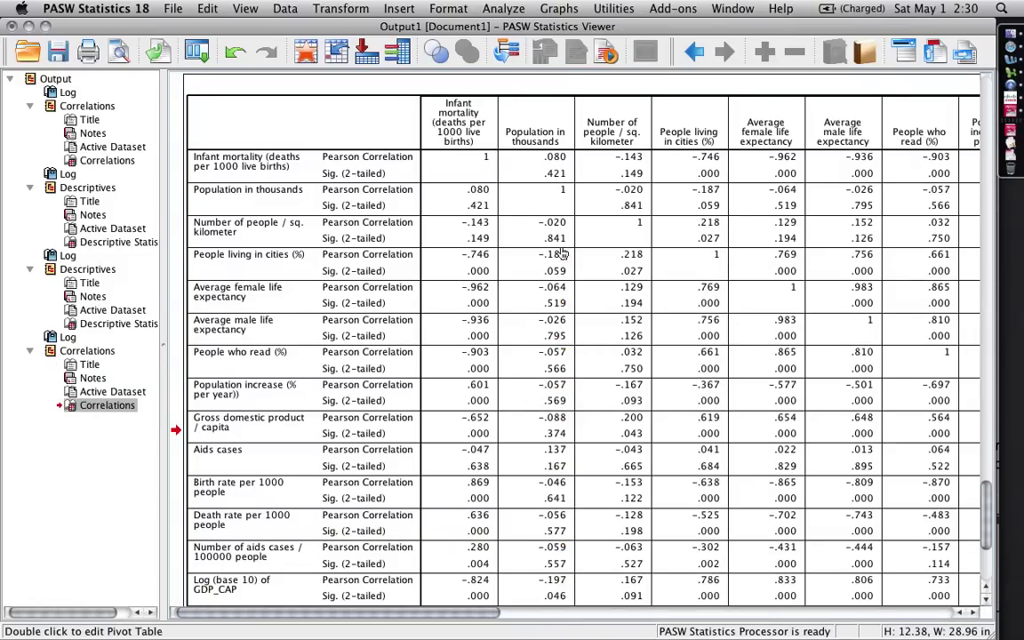
In the Excel workbook, enter 1 in A1 and 2 in A2
key("super+Tab")
key("super+Tab")
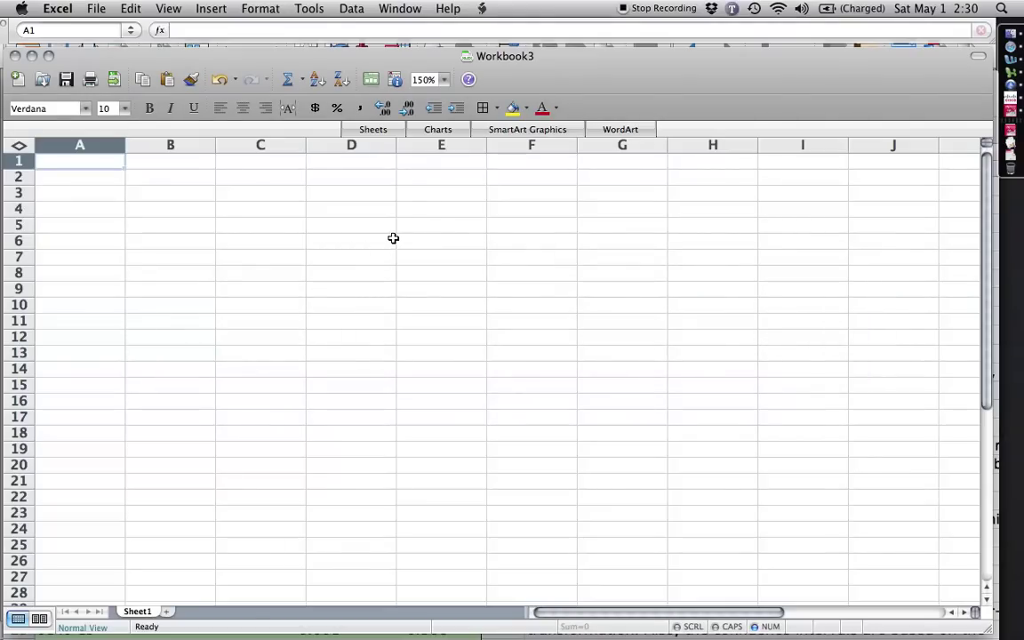
type("1")
key("Return")
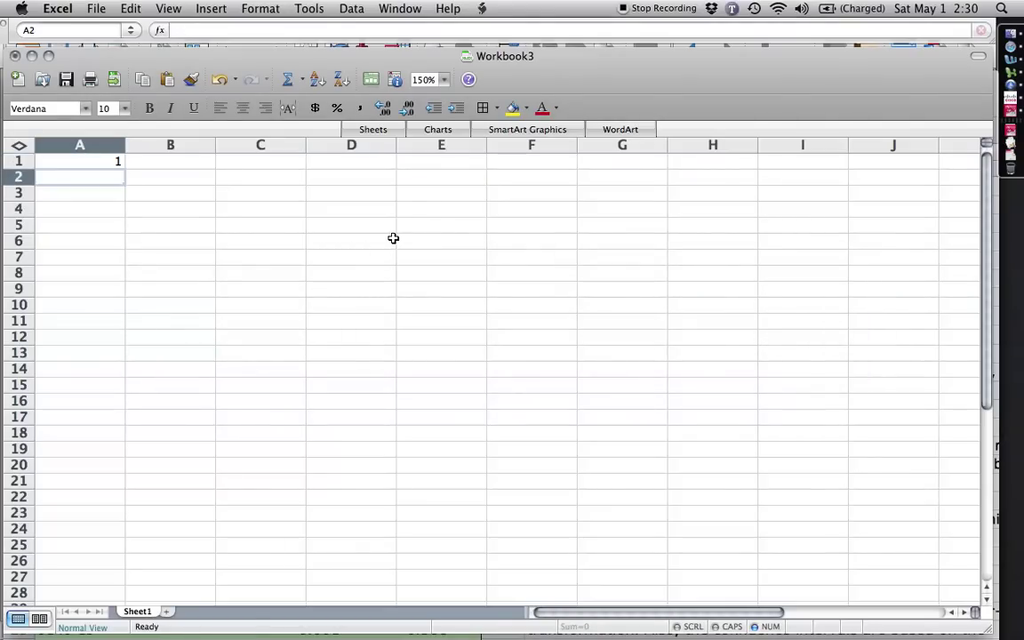
type("2")
key("Return")
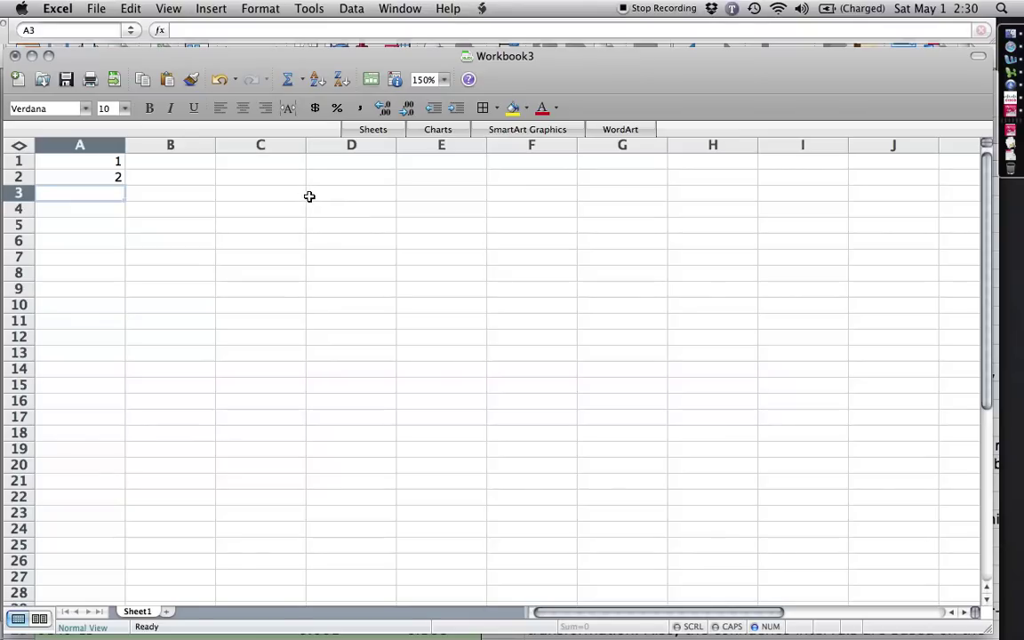
Paste the copied correlations table into the sheet starting at cell B1
left_click(170, 163)
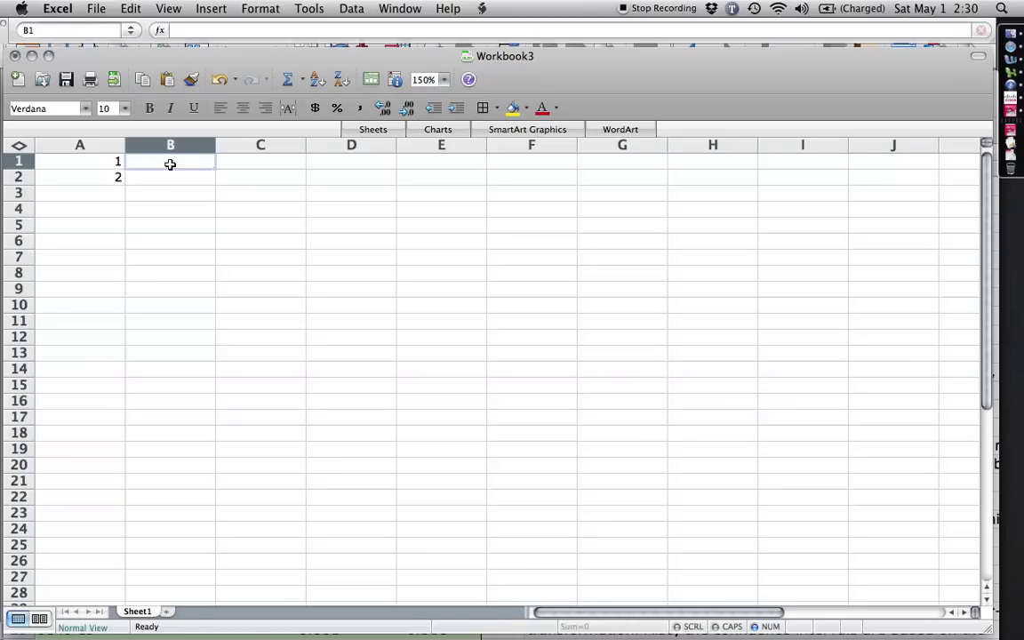
right_click(170, 164)
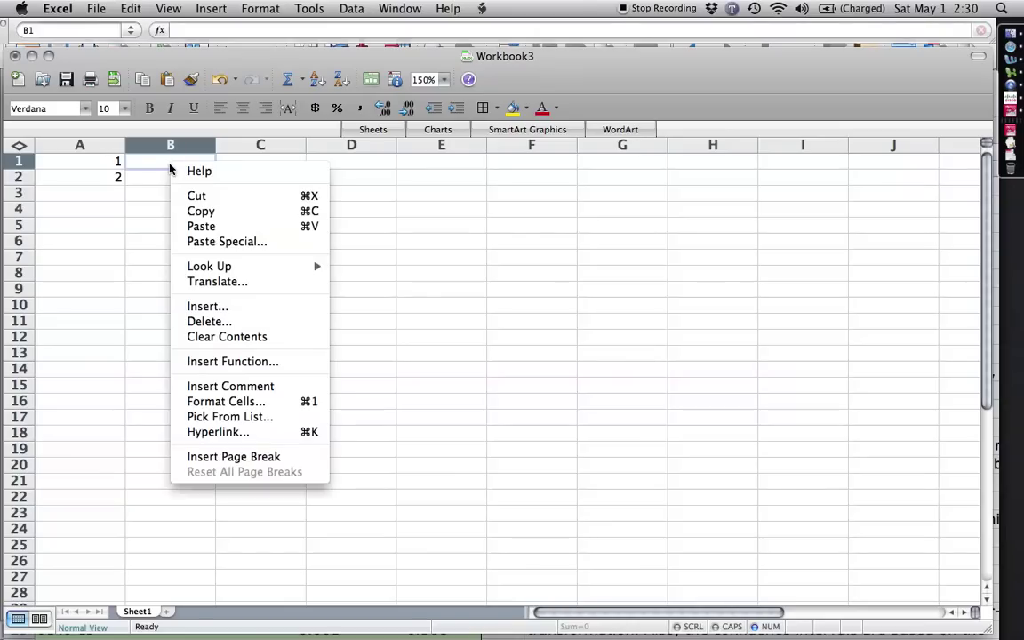
left_click(200, 226)
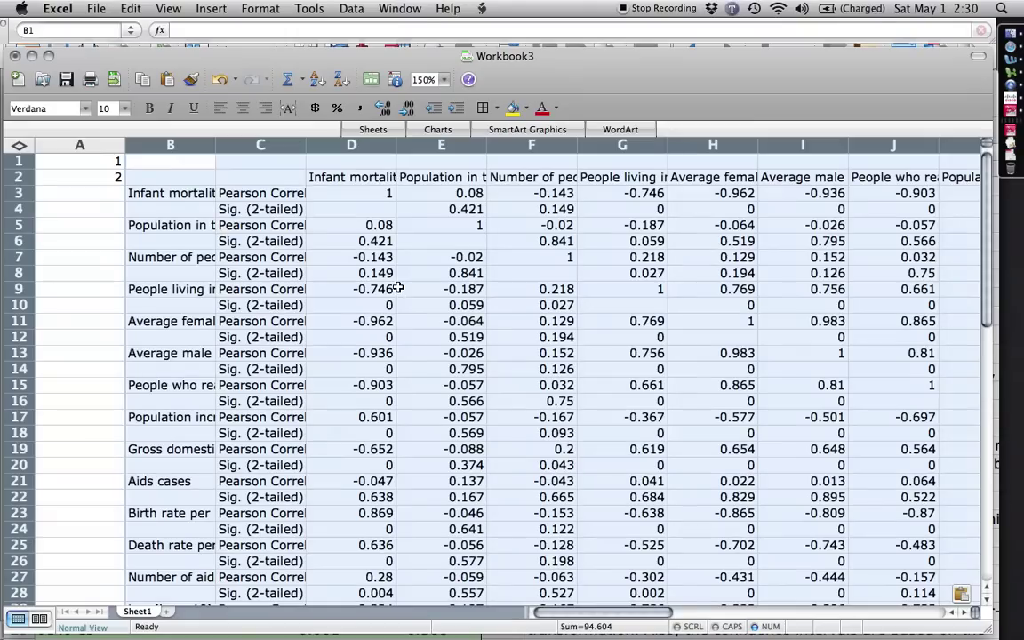
left_click(399, 290)
left_click_drag(650, 615, 490, 603)
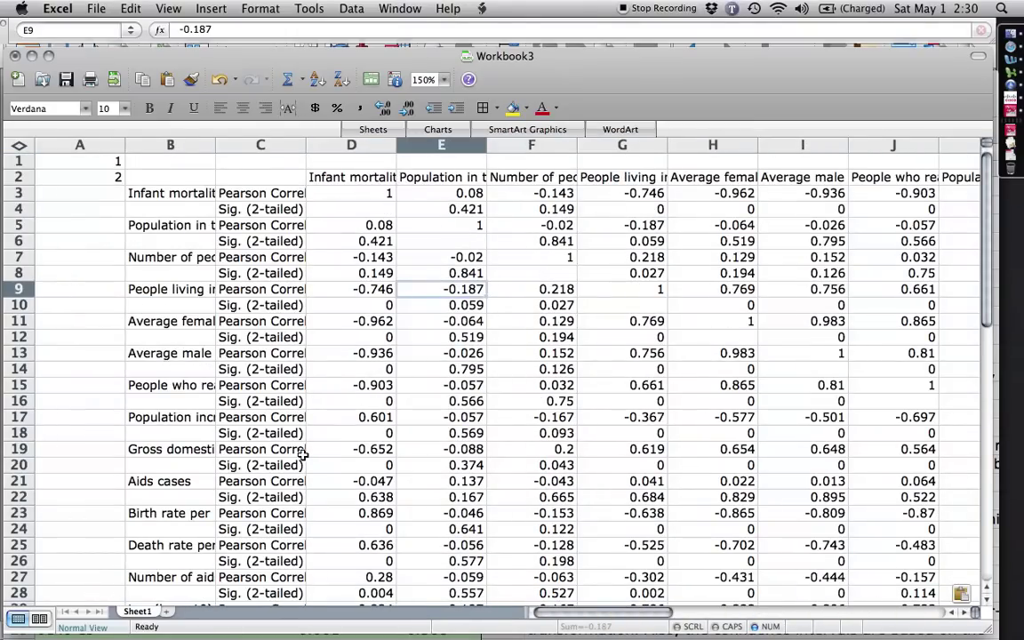
Fill the row numbers down to 41, then sort ascending on column C to group Pearson rows first
left_click_drag(79, 161, 129, 476)
scroll(105, 280, "up", 7)
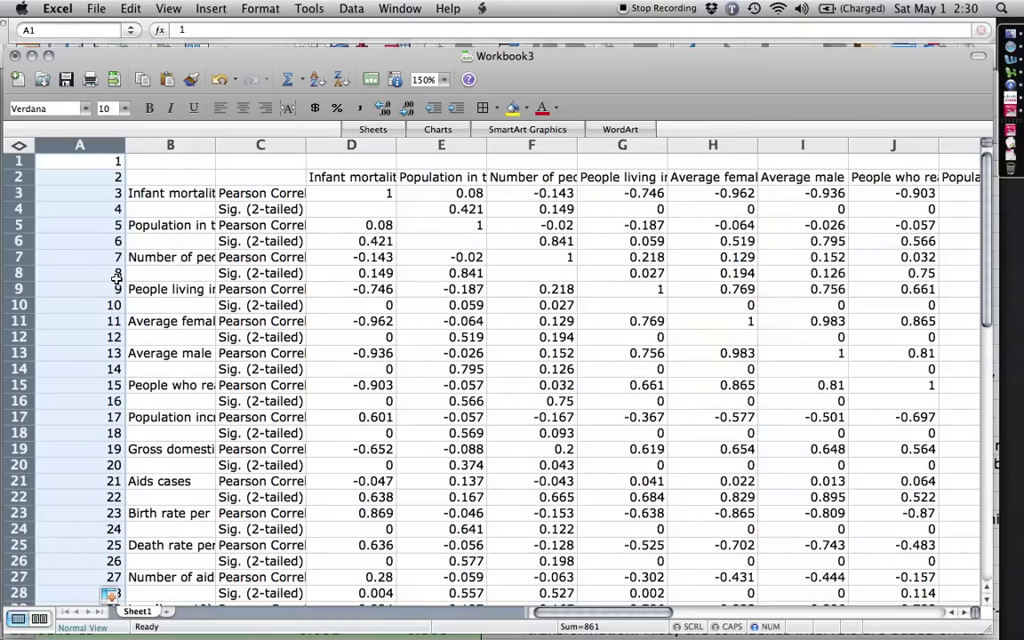
left_click(257, 226)
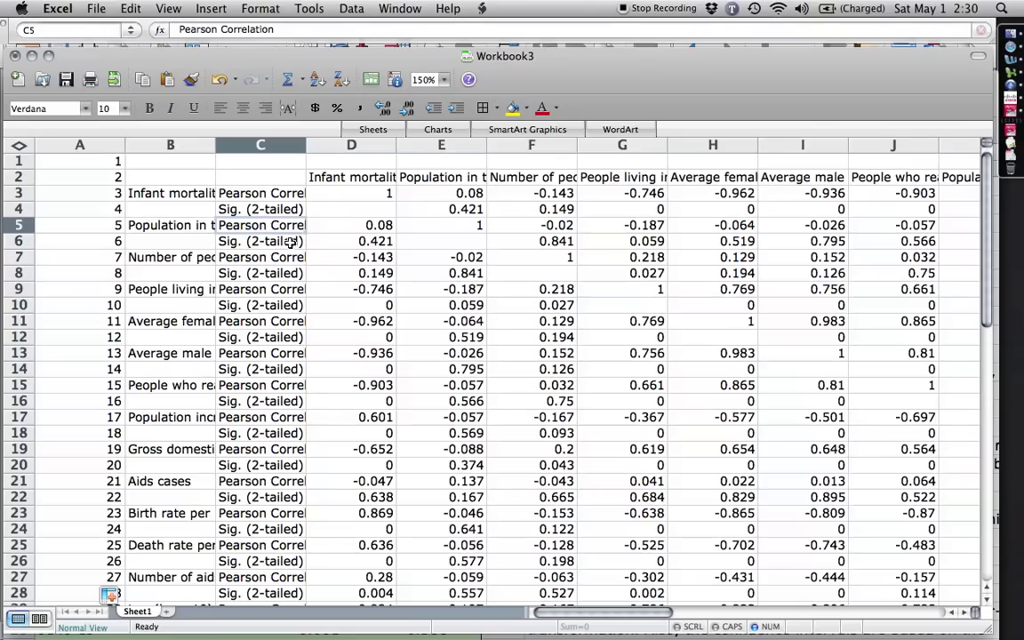
left_click(258, 400)
left_click(256, 257)
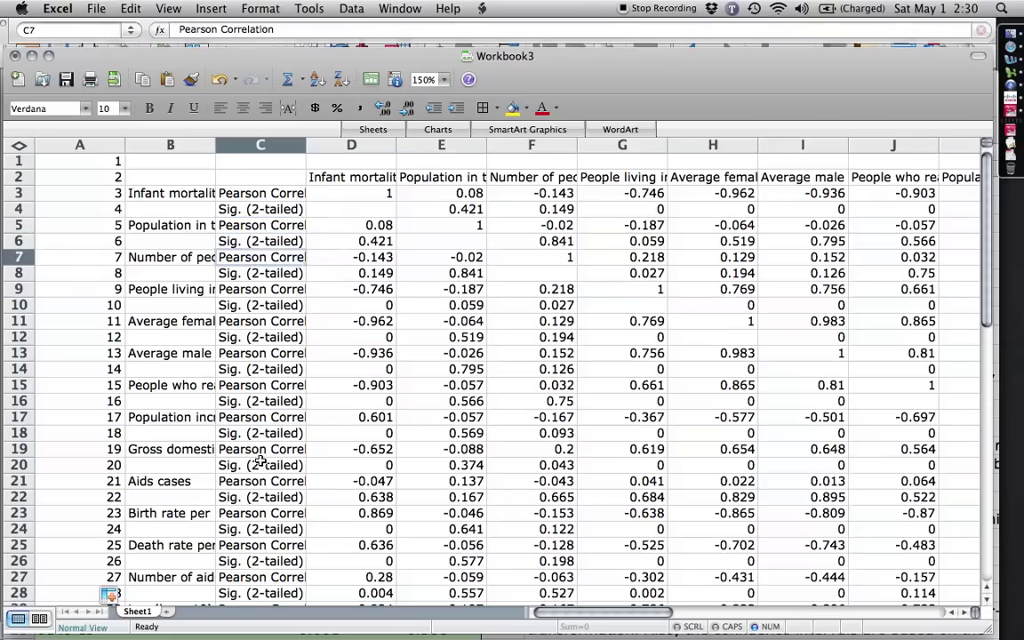
left_click(261, 461)
left_click(258, 353)
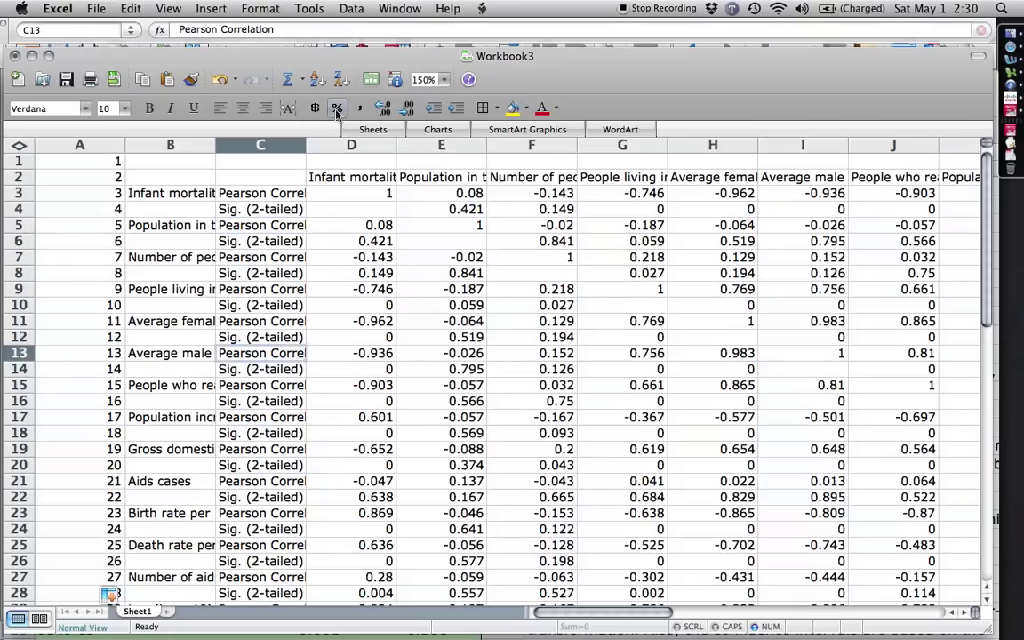
left_click(314, 79)
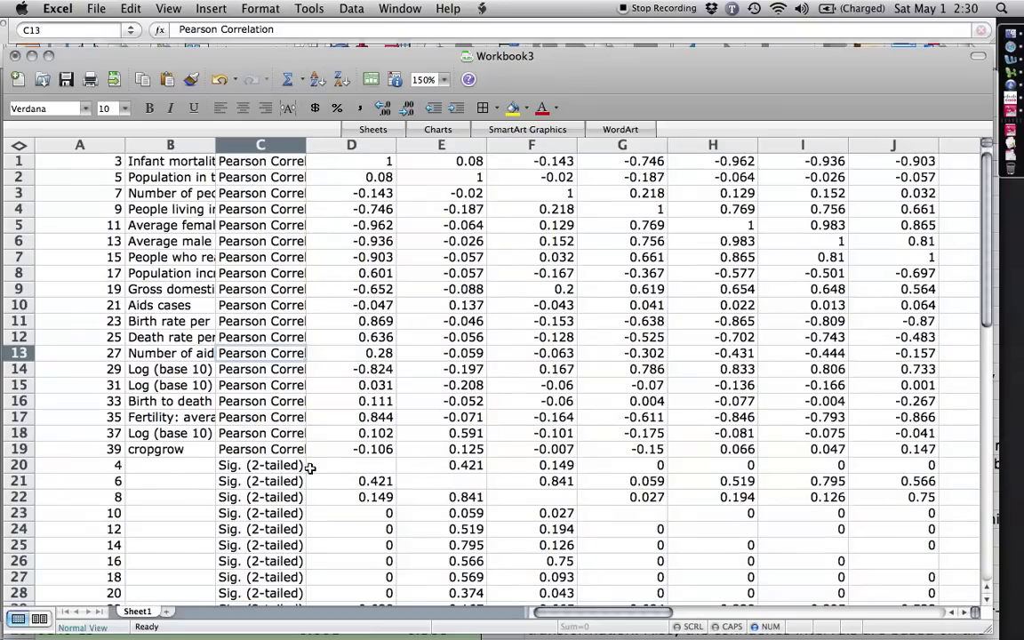
left_click_drag(17, 464, 38, 367)
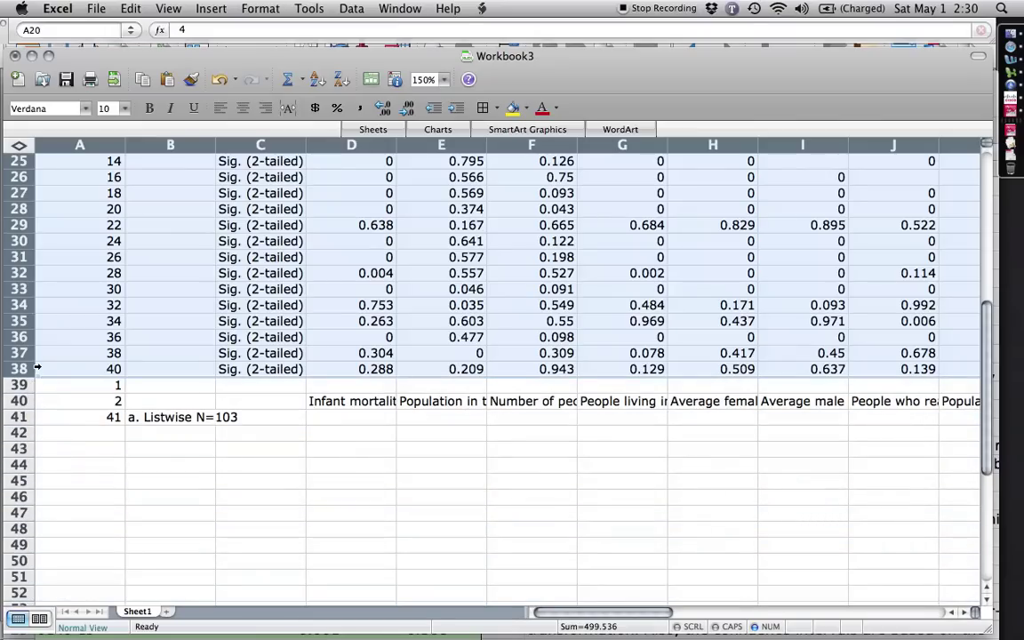
Delete the Sig. (2-tailed) rows 20–38 and the leftover row now at 20
right_click(20, 305)
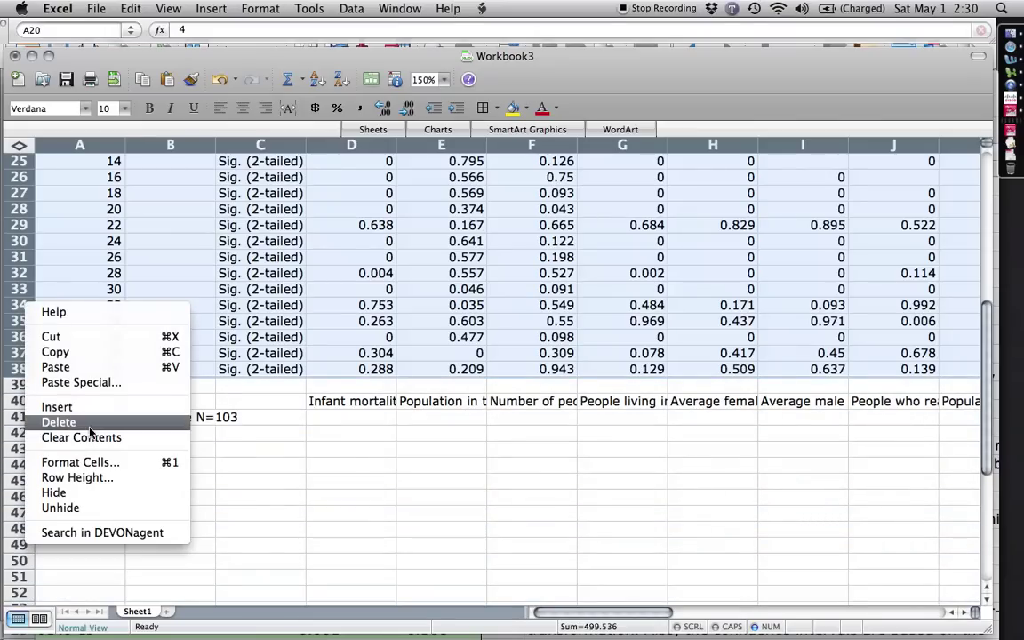
left_click(89, 423)
left_click(210, 390)
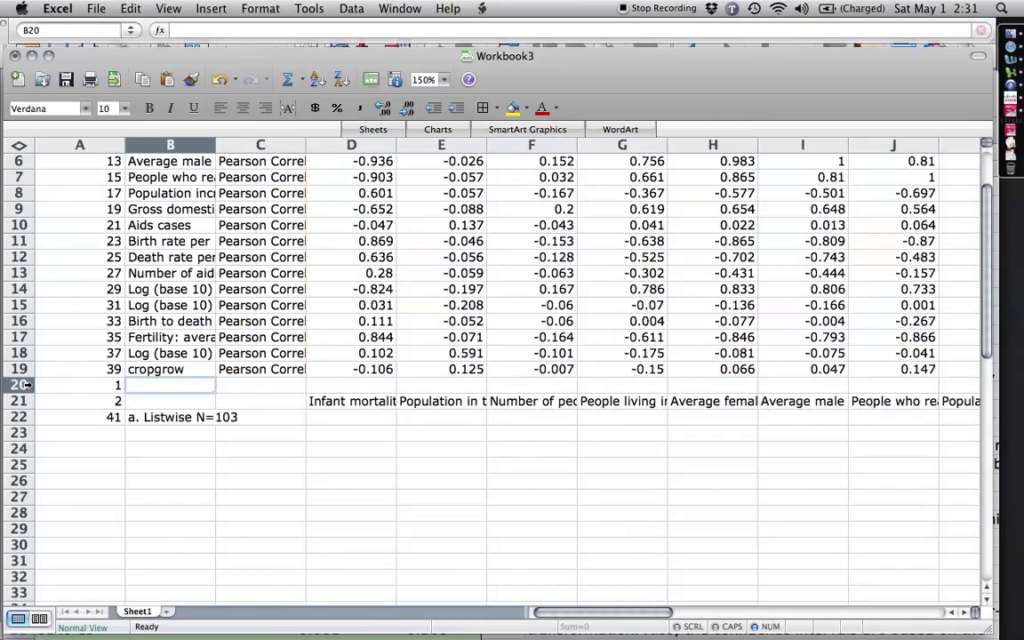
left_click(22, 385)
left_click_drag(634, 620, 329, 615)
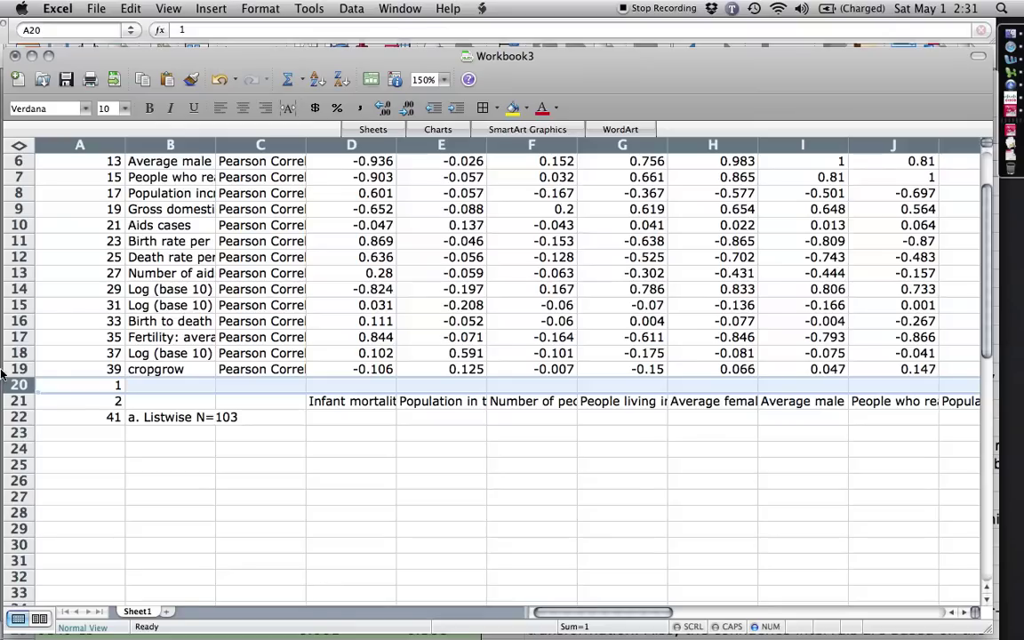
right_click(17, 385)
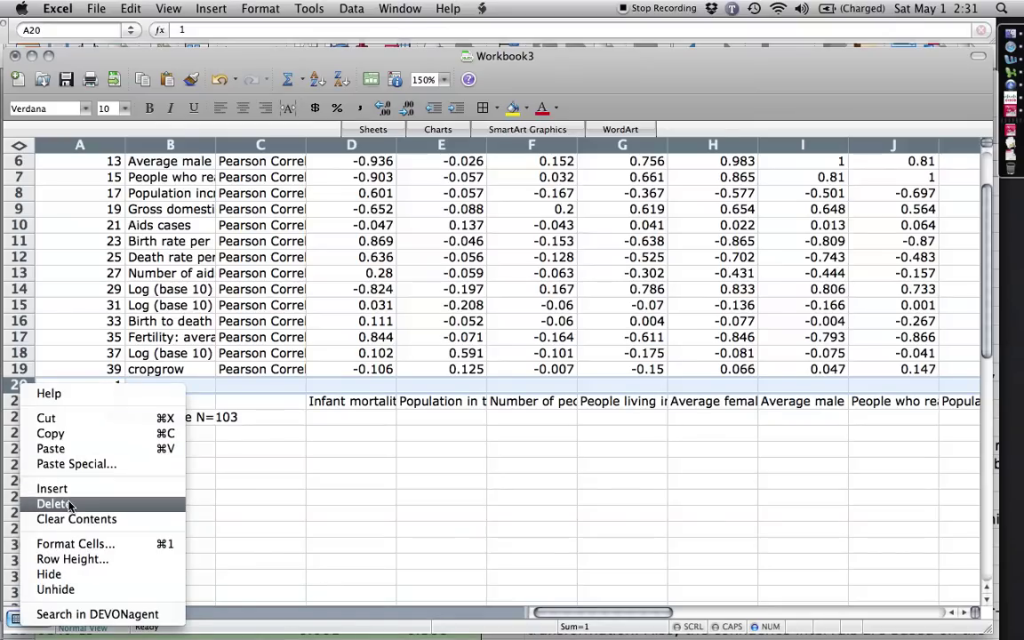
left_click(49, 439)
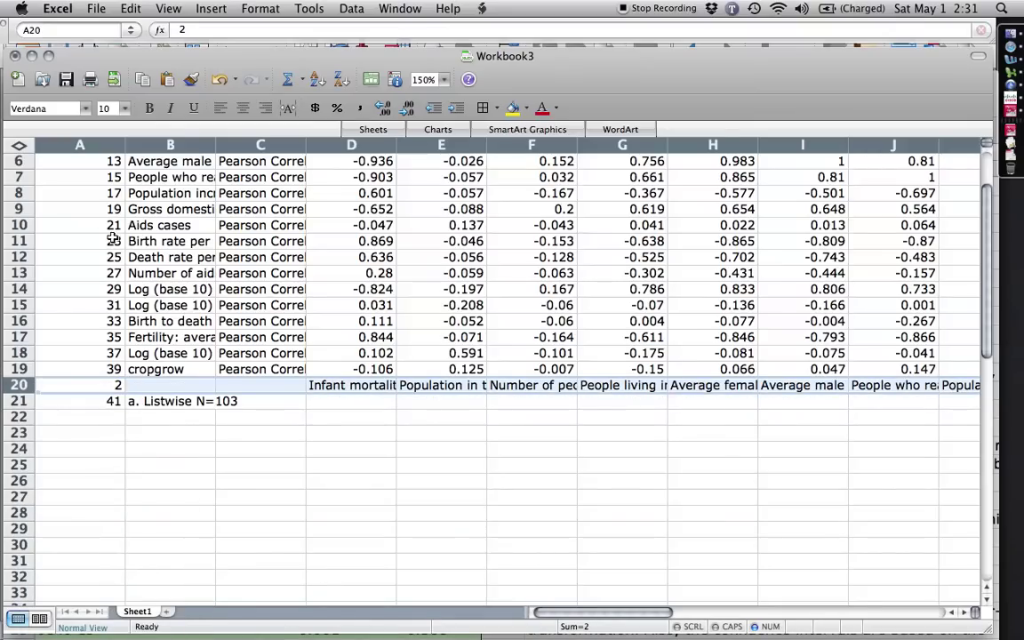
Sort ascending on numbering column A to restore the original row order
left_click(102, 224)
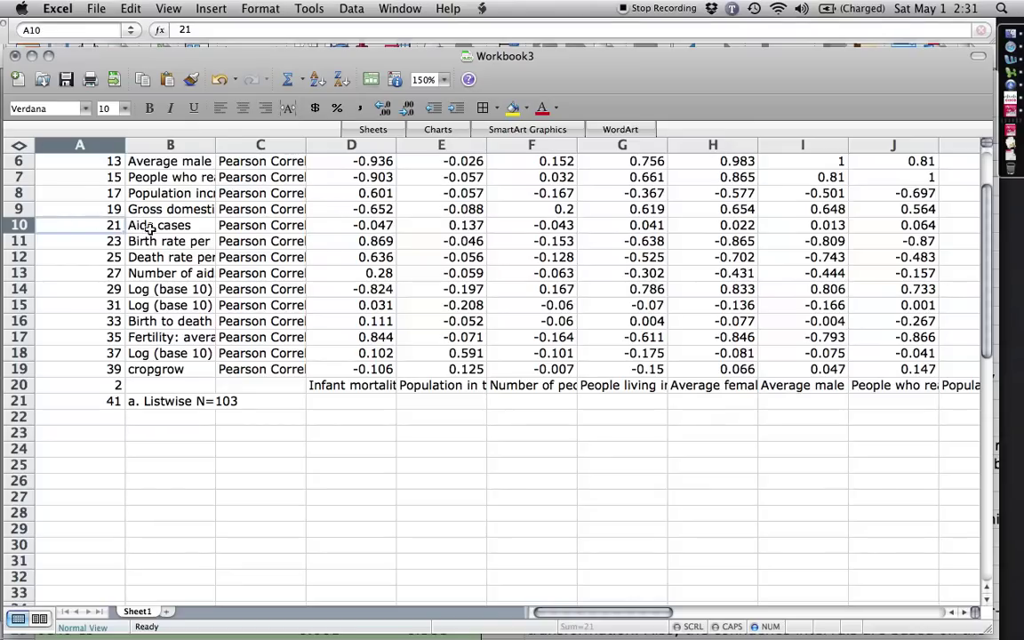
left_click(105, 197)
scroll(89, 173, "up", 3)
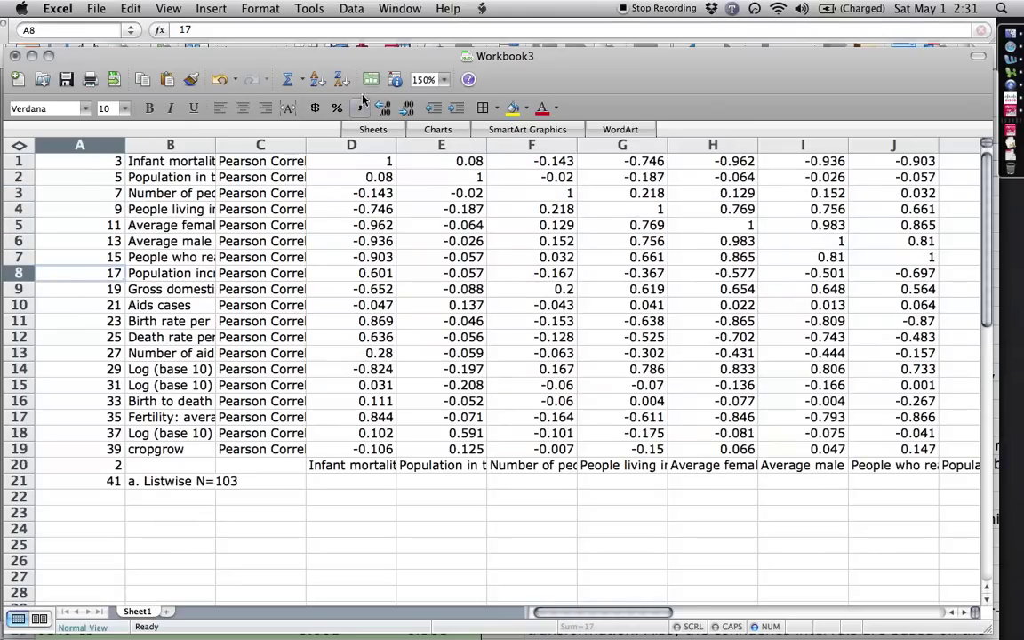
left_click(324, 81)
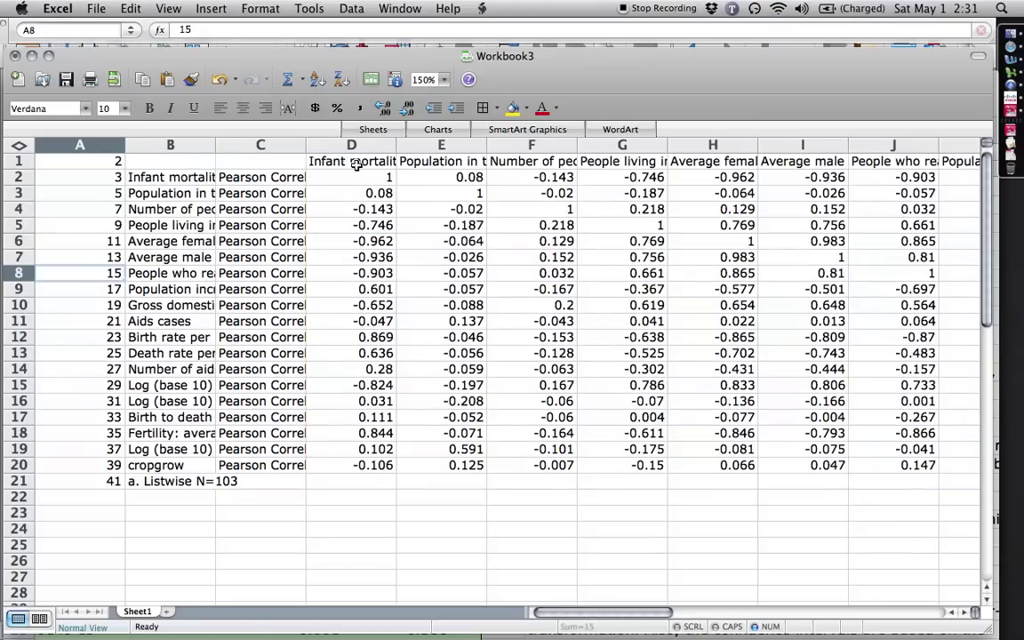
left_click(351, 163)
left_click(147, 481)
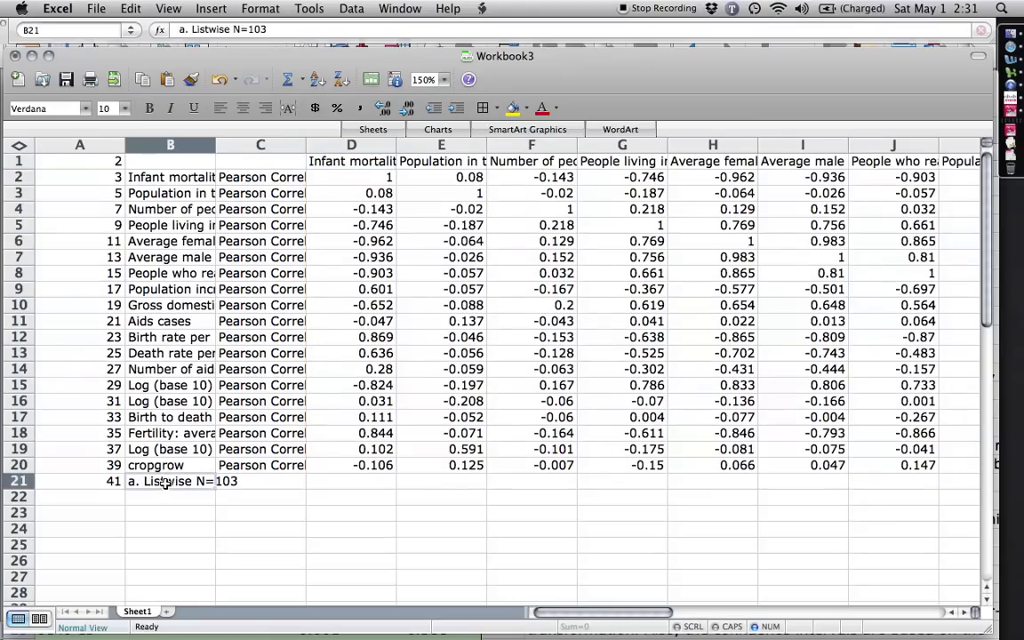
Delete the Pearson Correlation label column C
left_click(271, 257)
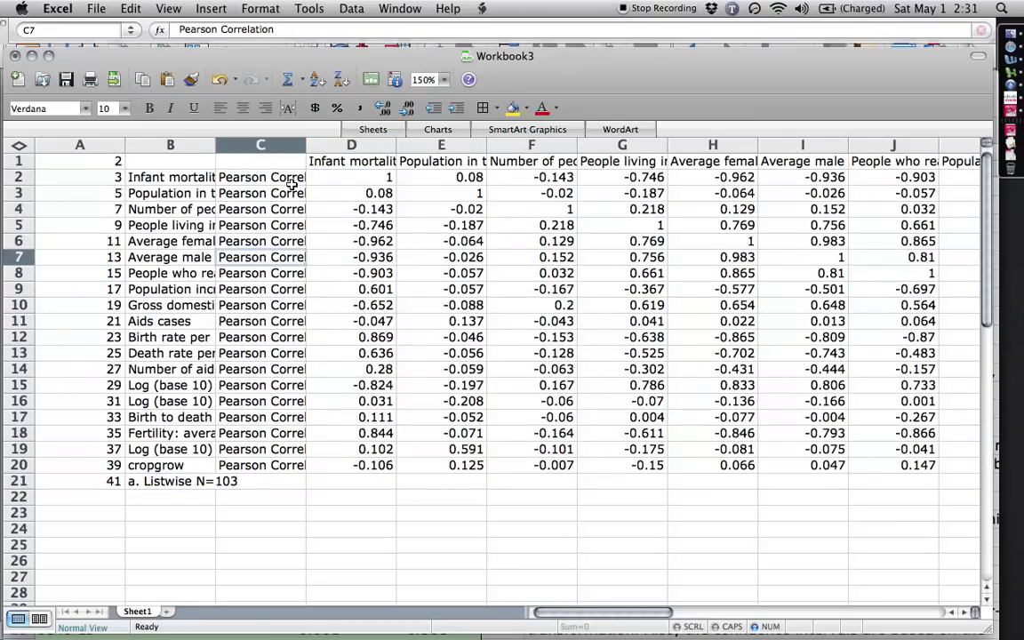
right_click(281, 145)
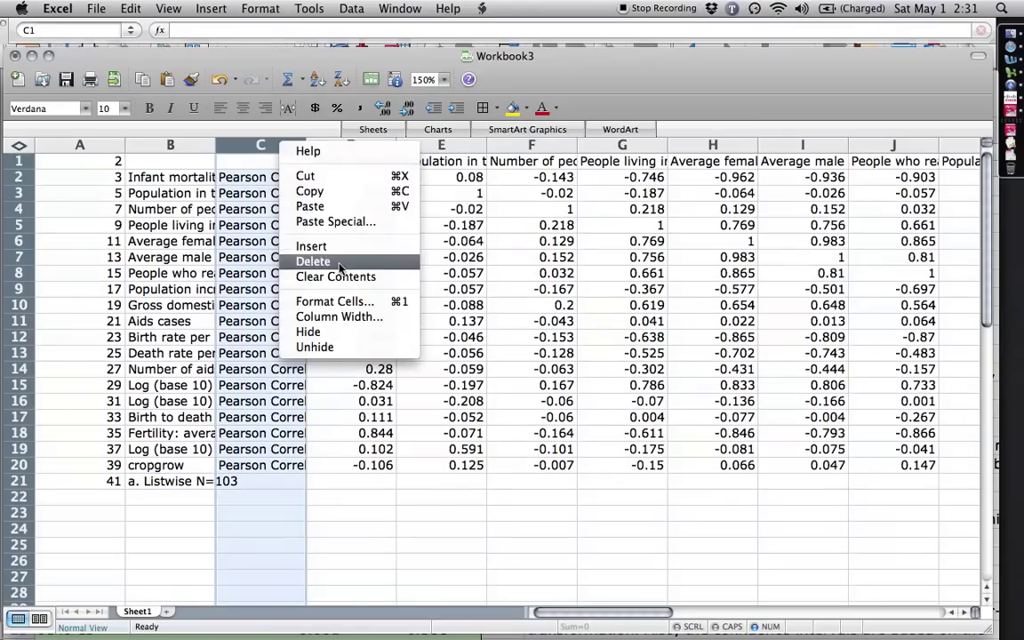
left_click(313, 261)
Remove the numbering column A and auto-fit the new column A to the full variable labels
left_click(77, 239)
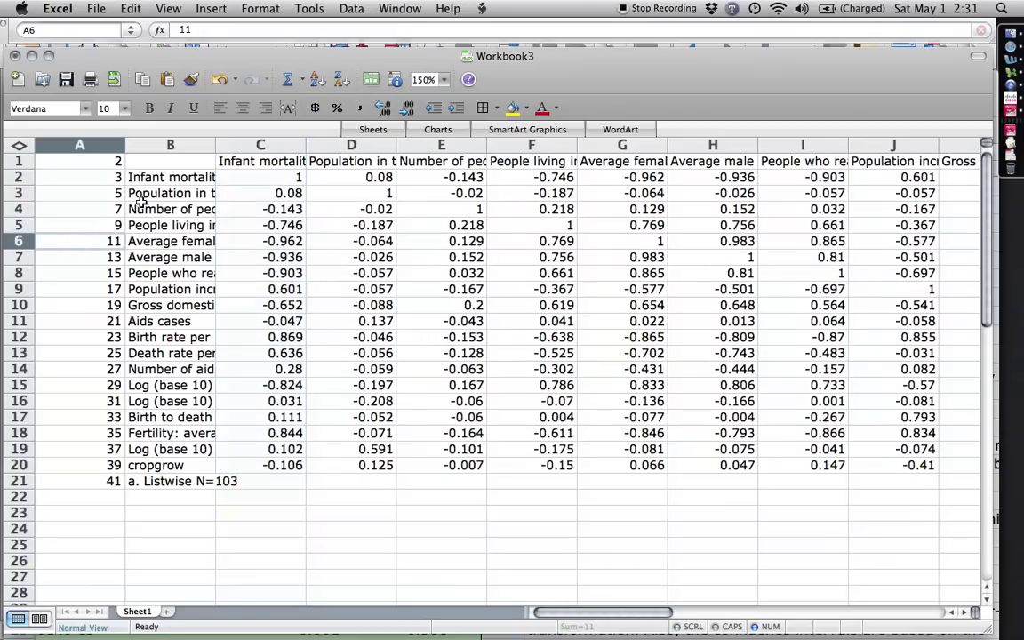
right_click(86, 145)
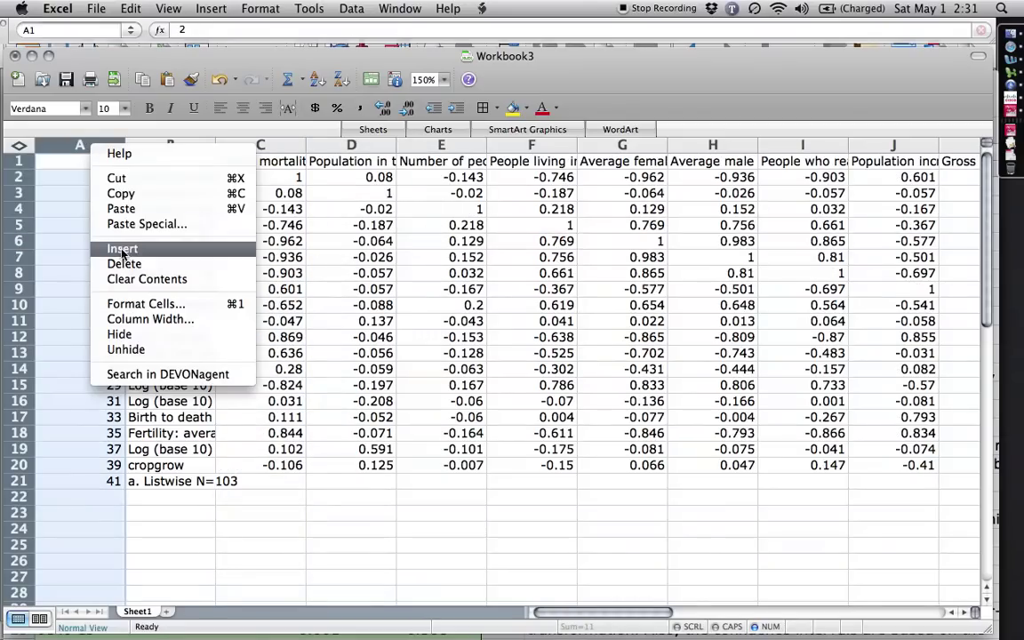
key("Escape")
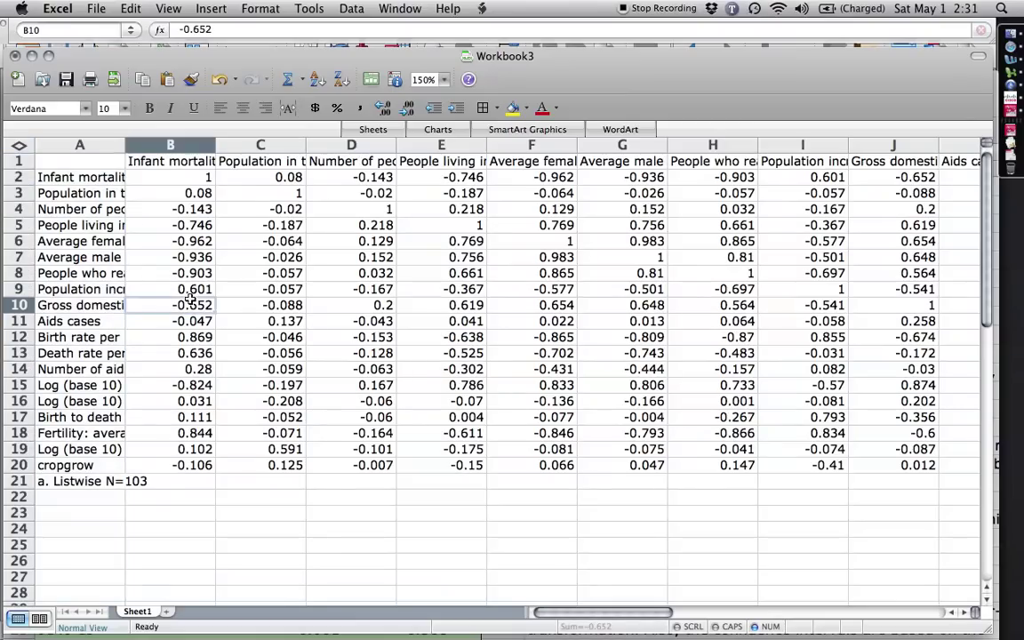
left_click(170, 305)
left_click_drag(125, 146, 124, 147)
double_click(124, 147)
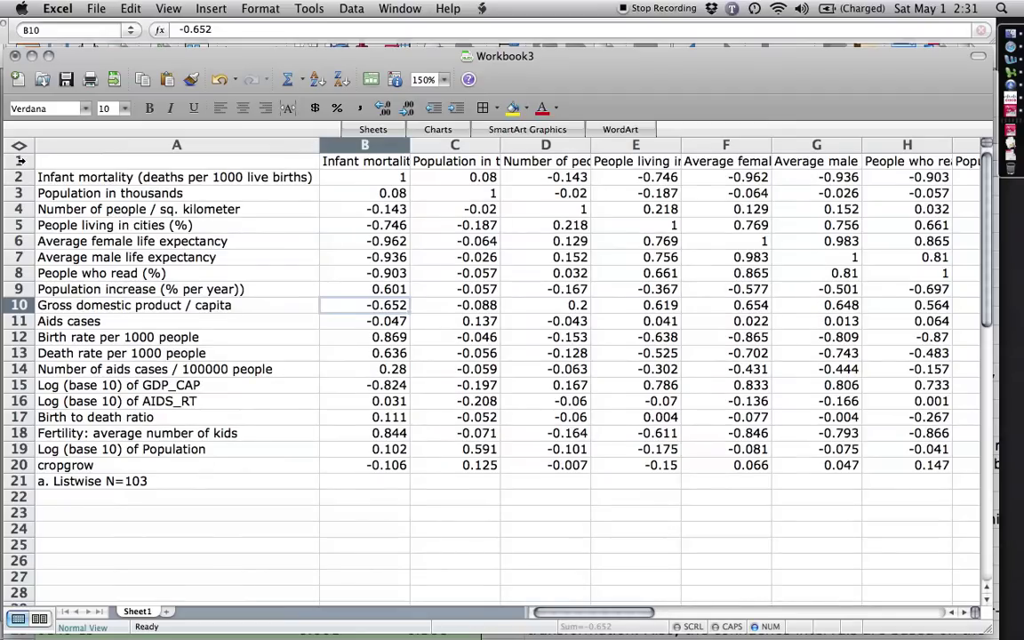
Turn on Wrap text for row 1 so headings like 'Infant mortality (deaths per 1000 live births)' show fully
right_click(19, 163)
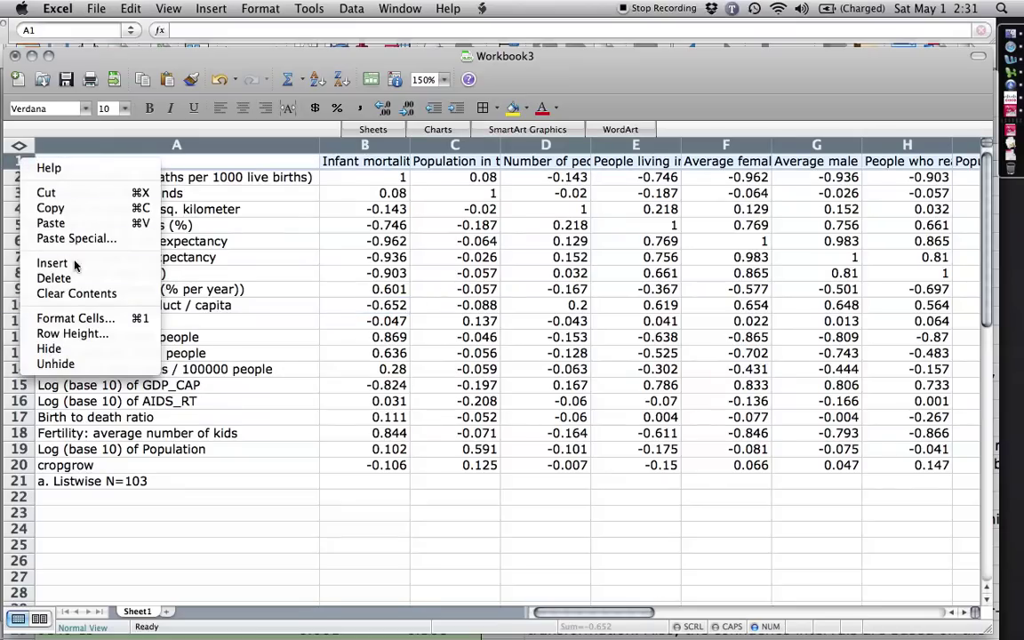
left_click(76, 318)
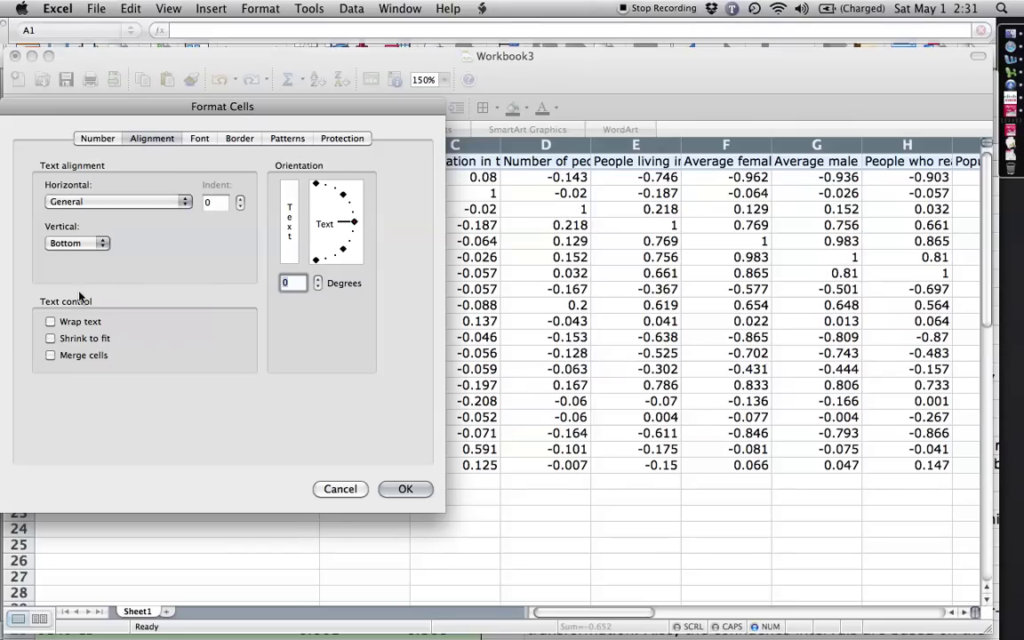
left_click(51, 321)
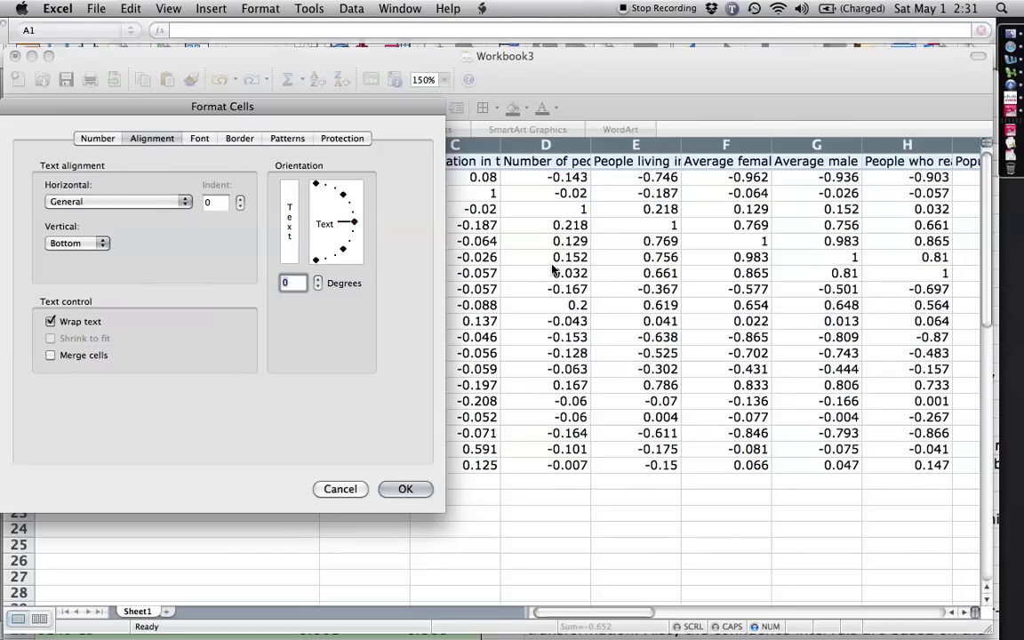
left_click(405, 489)
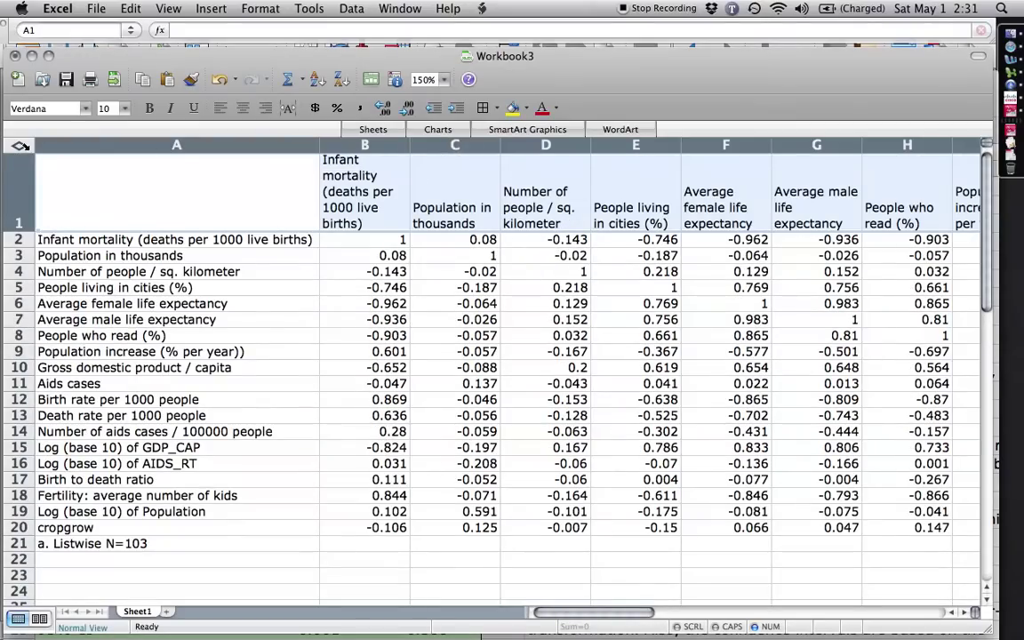
Center the sheet's text, then left-align the variable labels in column A
left_click(18, 144)
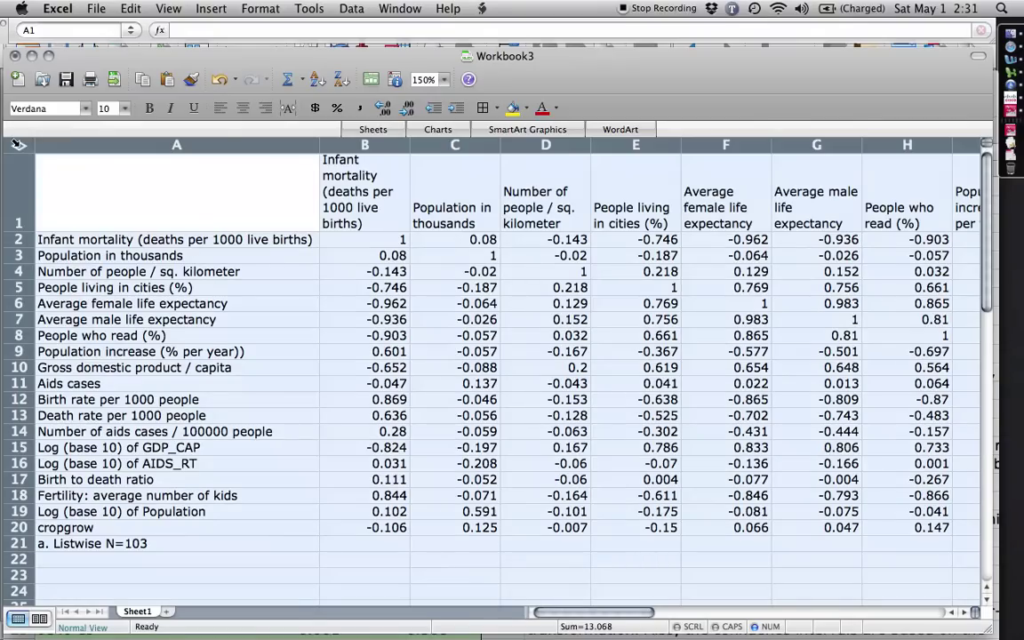
left_click(242, 108)
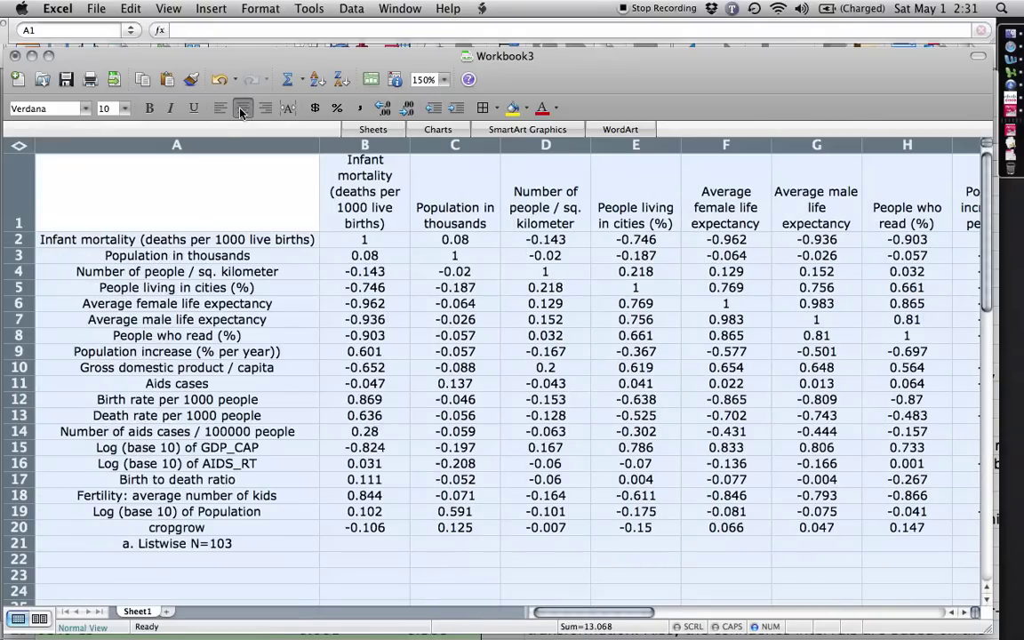
left_click(366, 209)
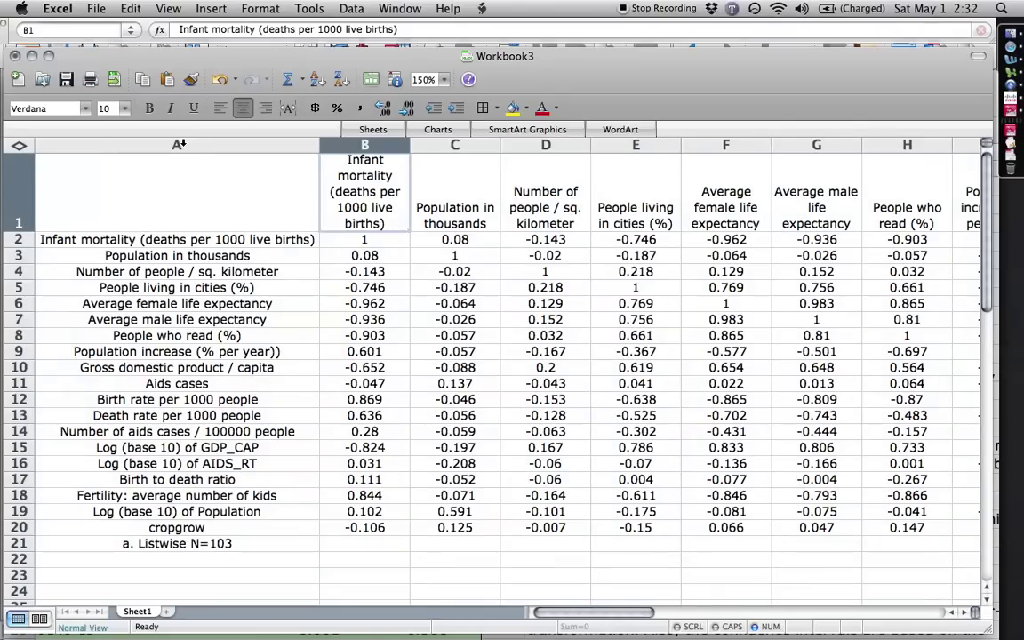
left_click(178, 144)
left_click(220, 107)
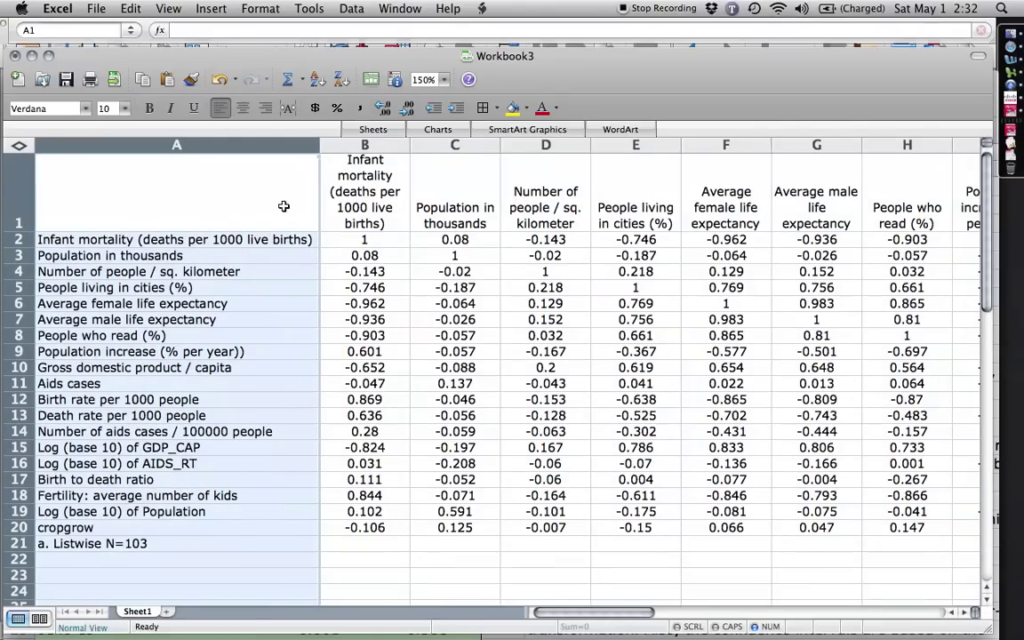
Select the correlation values starting from B2 downward
left_click(362, 256)
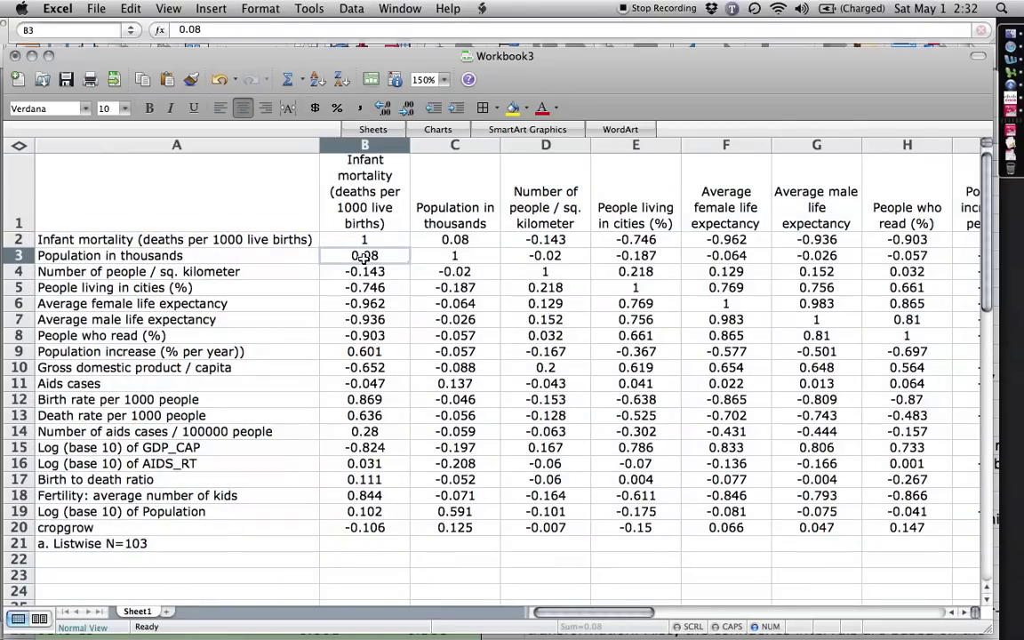
left_click(356, 240)
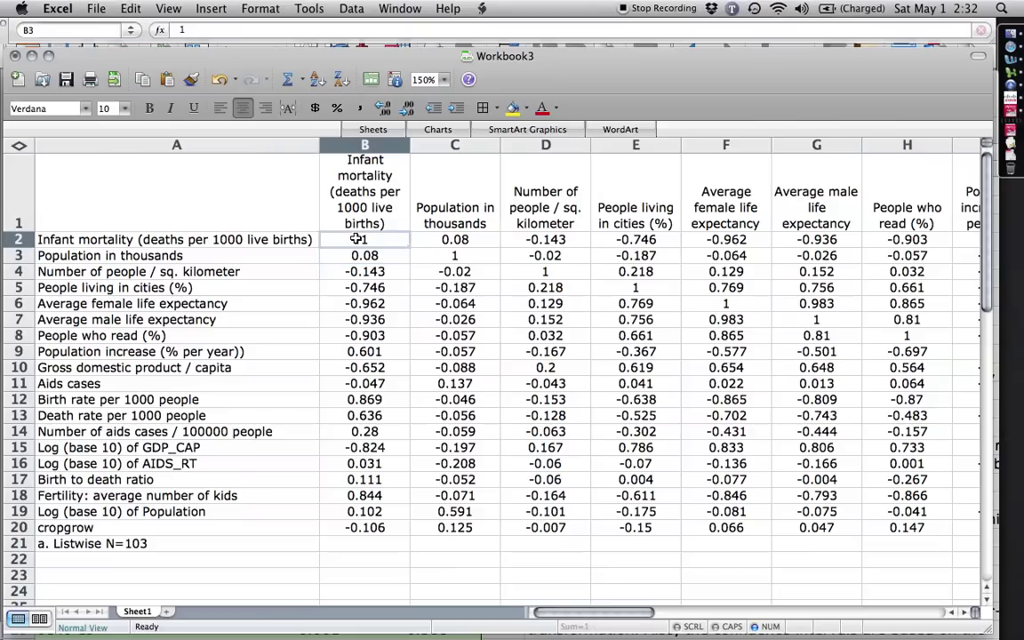
left_click_drag(356, 240, 1008, 517)
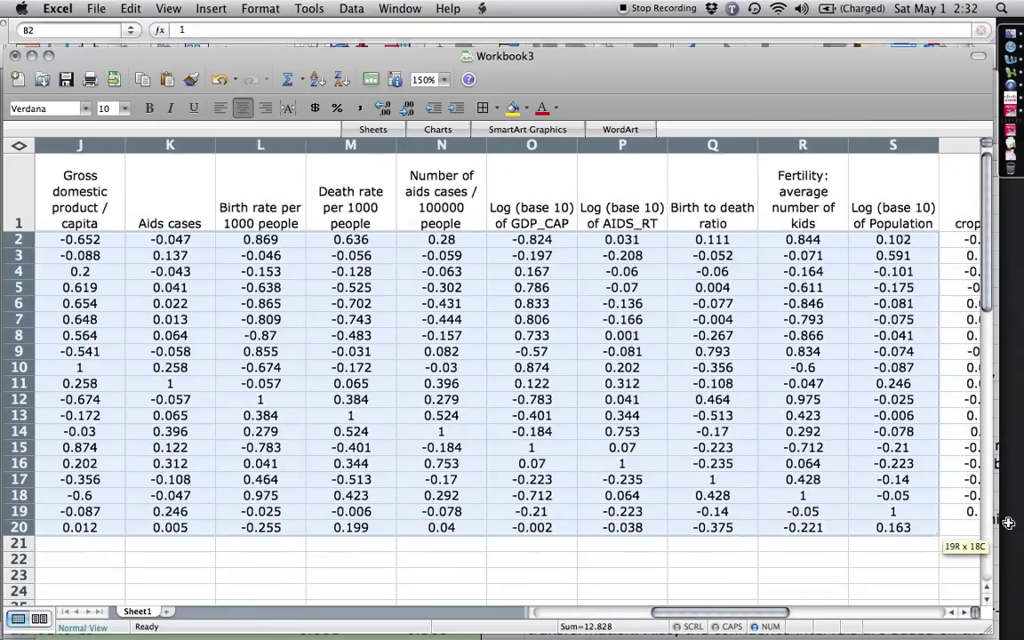
Show all the correlation values in the table to two decimal places
left_click_drag(1010, 523, 632, 527)
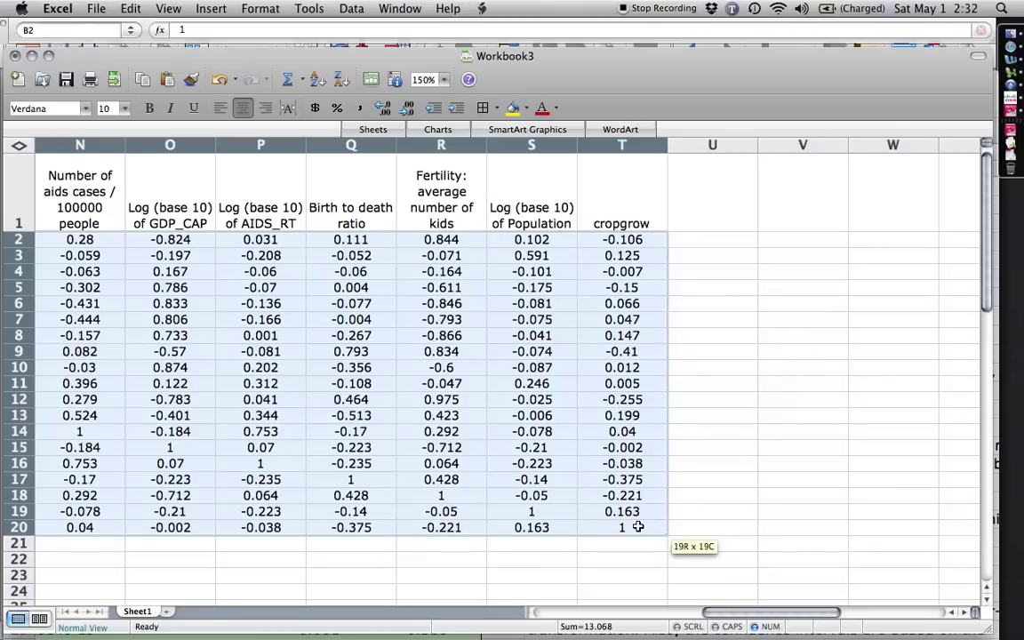
left_click(387, 111)
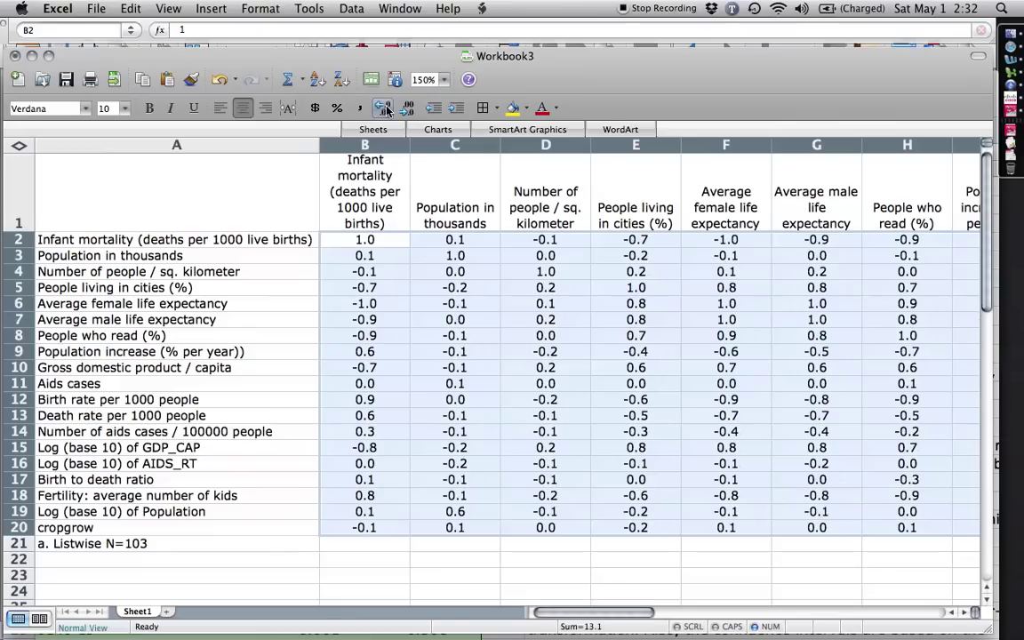
left_click(387, 111)
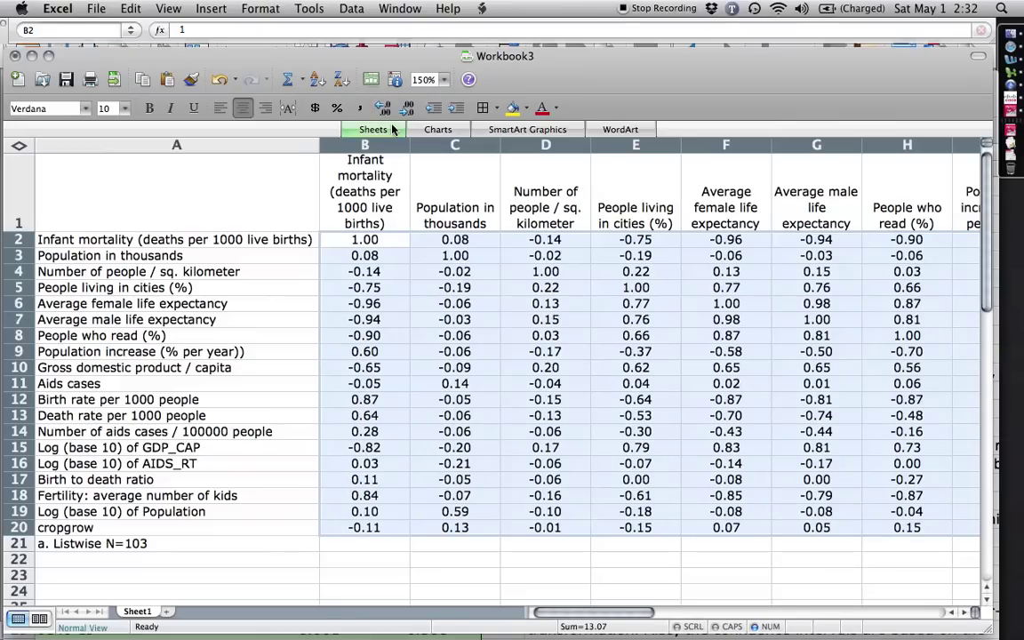
left_click(331, 291)
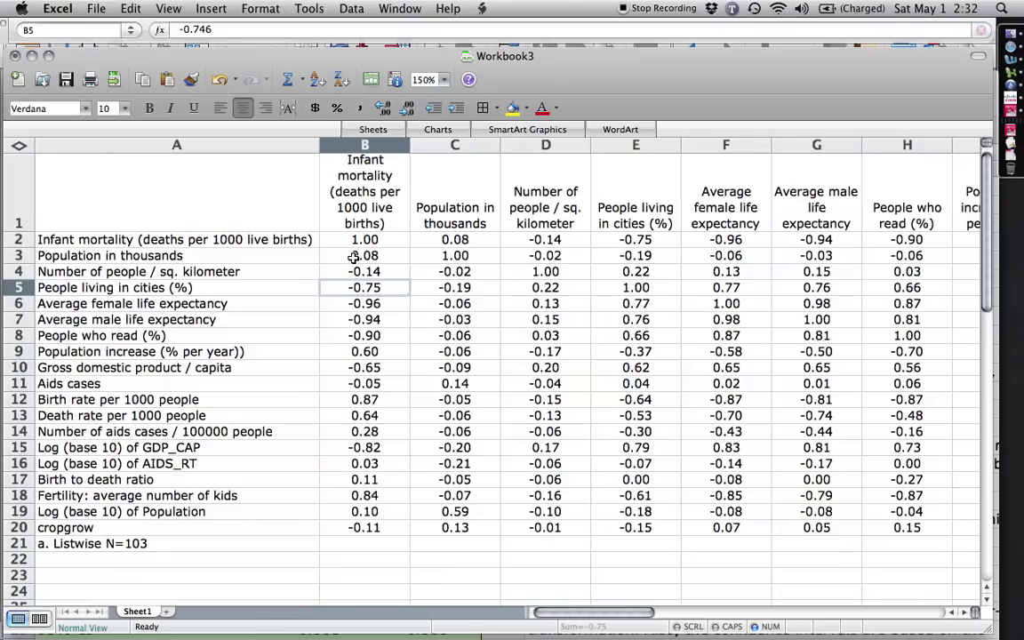
Check the Listwise N=103 note, then pull up the critical-values workbook via Word
left_click(134, 544)
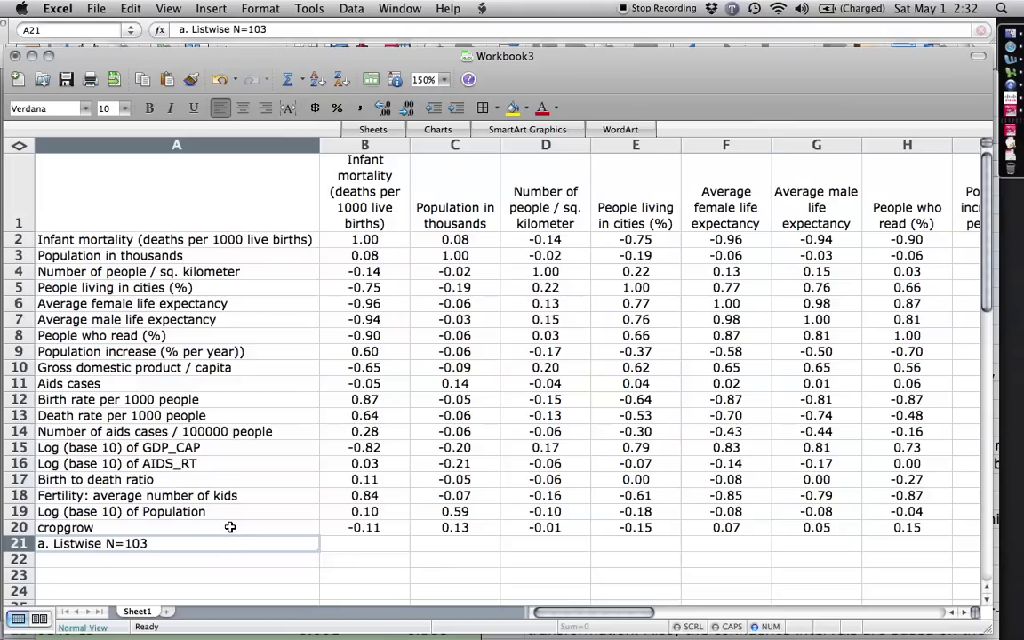
key("super+Tab")
key("super+Tab")
key("super+Tab")
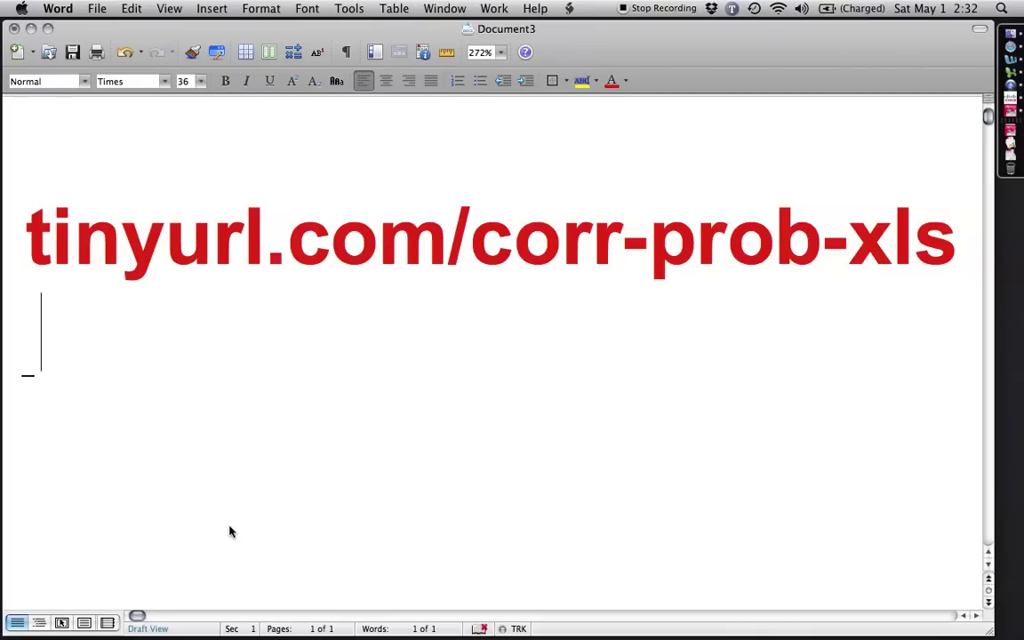
key("super+Tab")
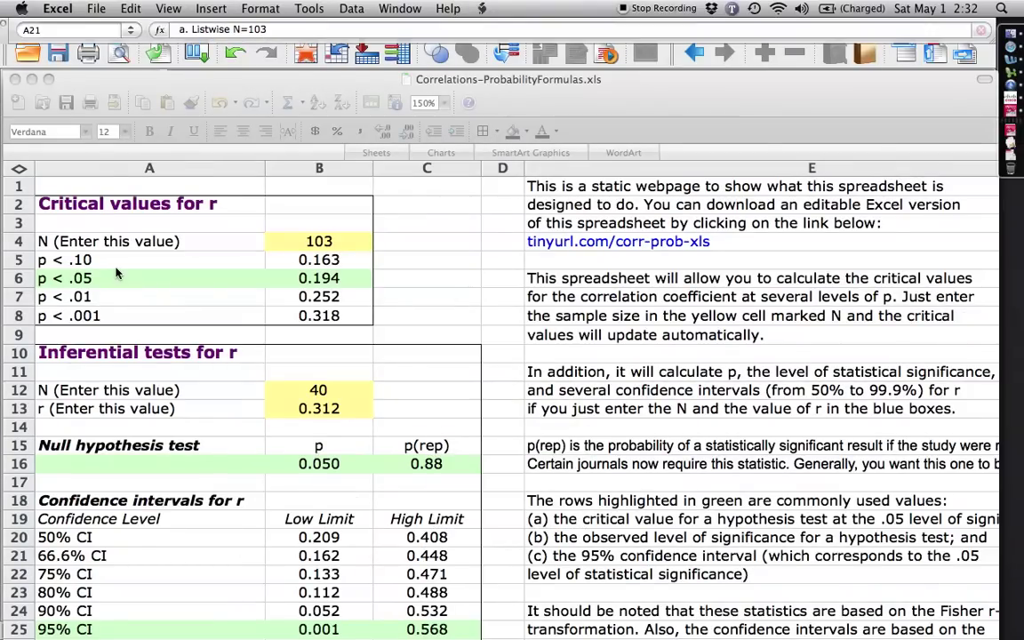
left_click(343, 252)
left_click(320, 217)
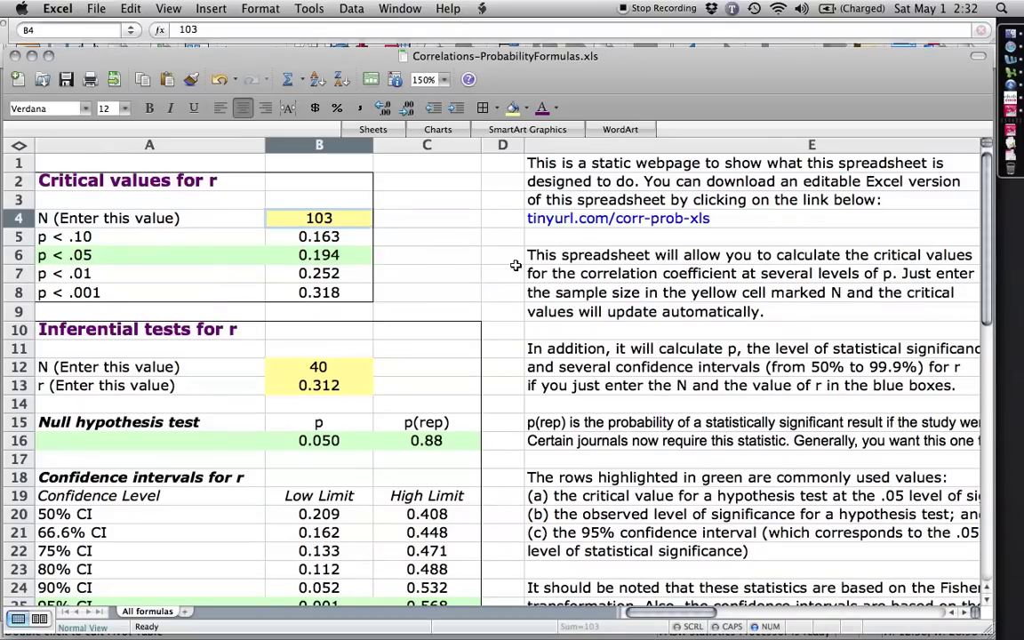
type("24")
key("Return")
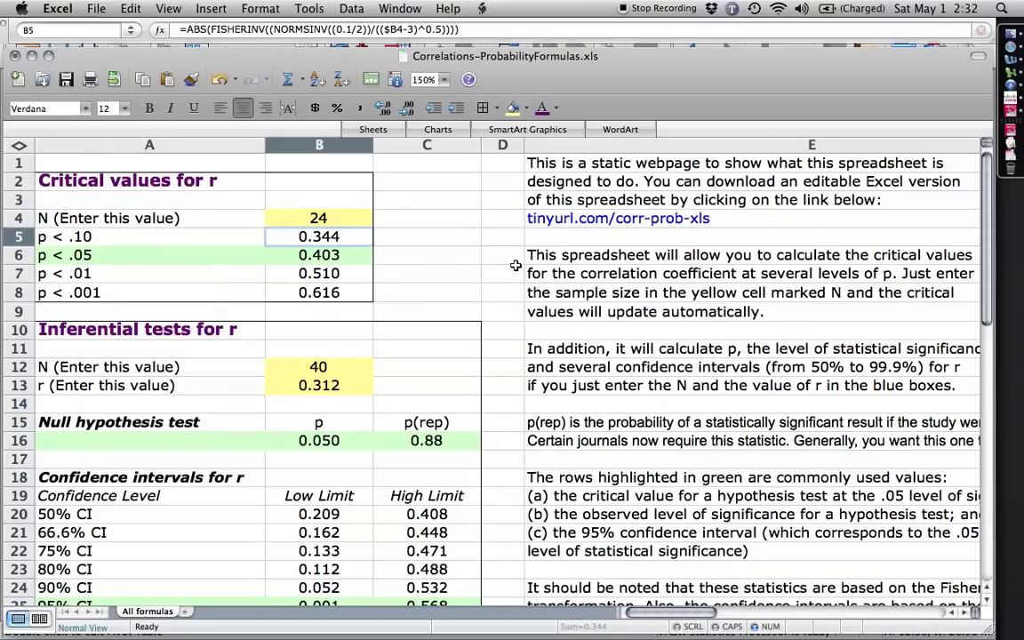
key("Up")
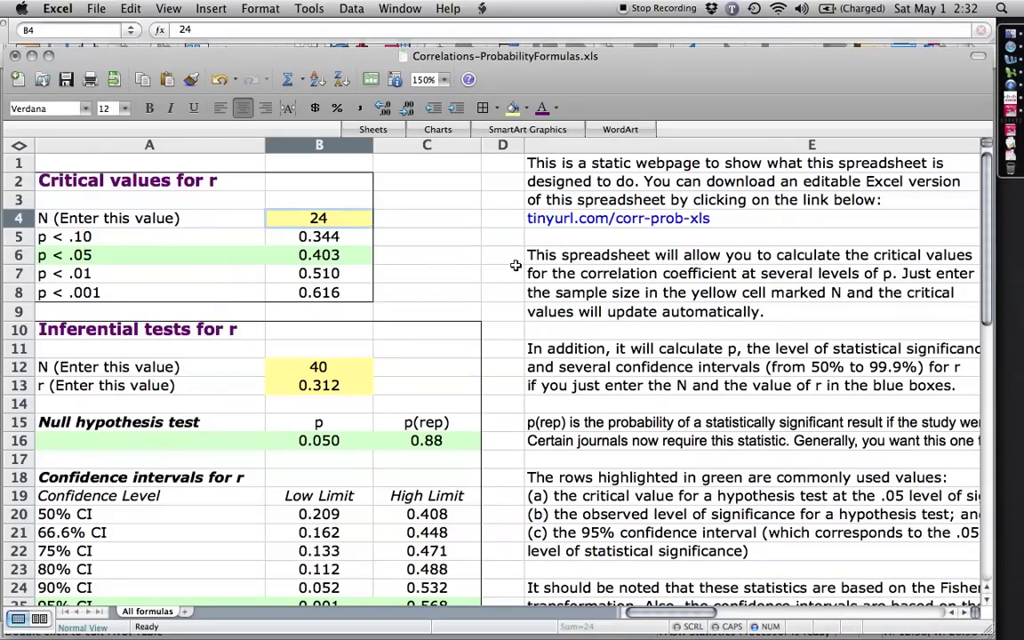
type("103")
key("Return")
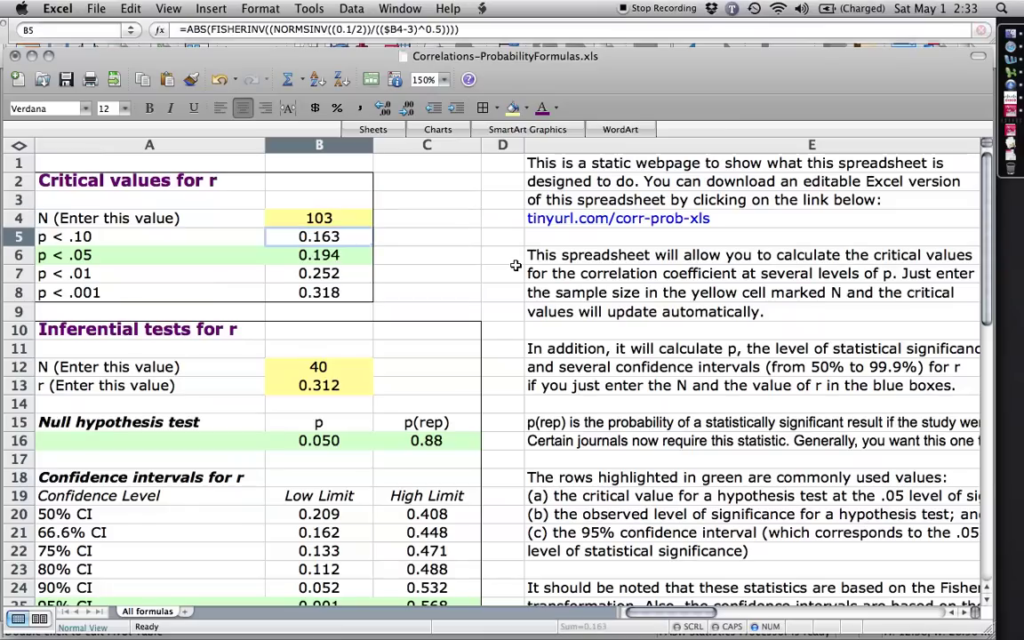
key("Down")
key("Down")
key("Down")
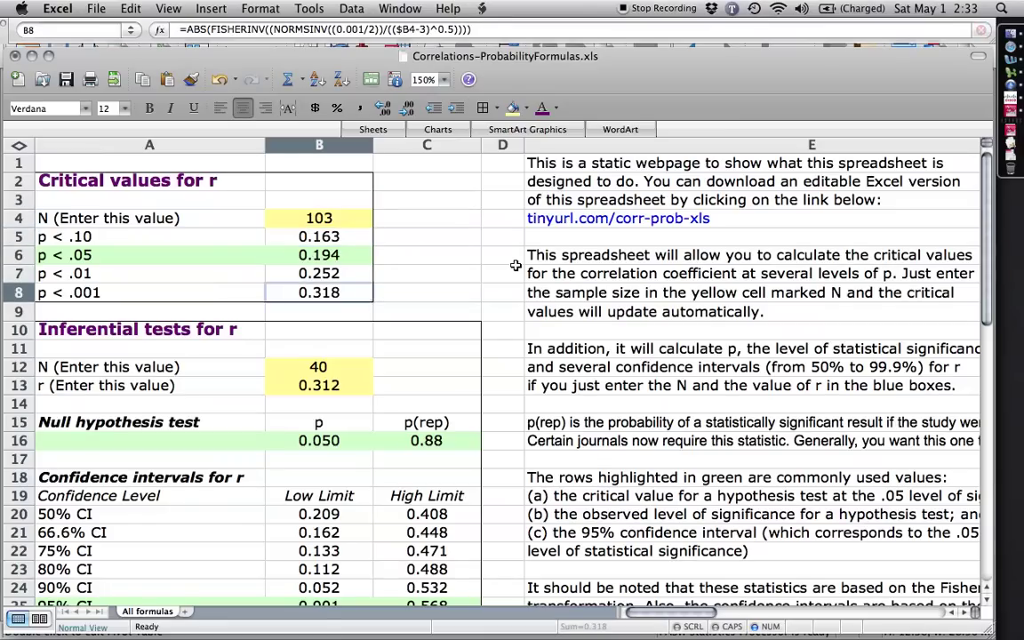
left_click(304, 255)
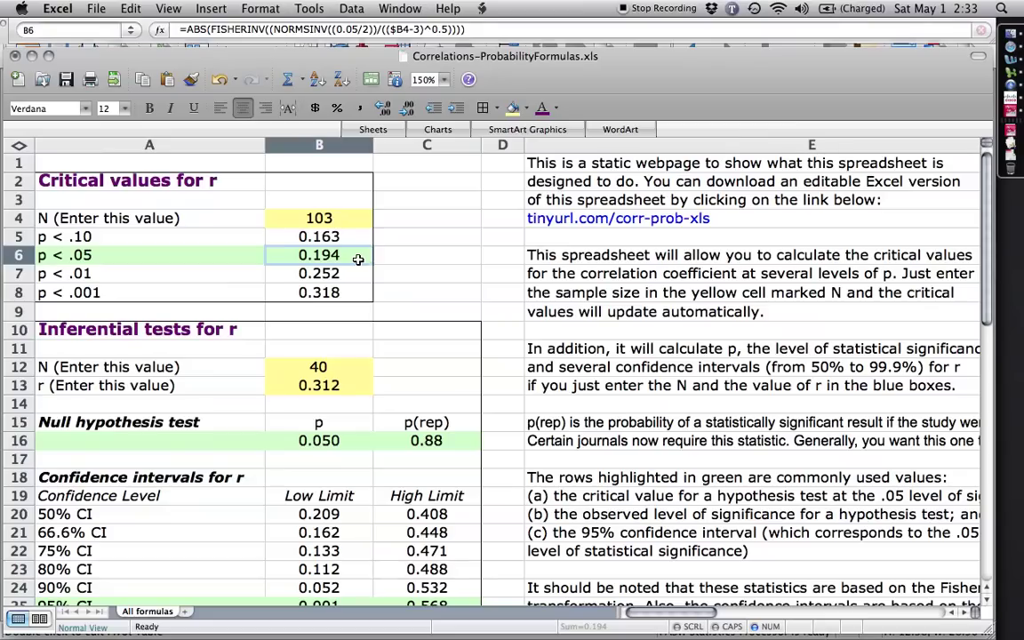
Select Workbook3's correlation values and open Format > Conditional Formatting for them
key("super+grave")
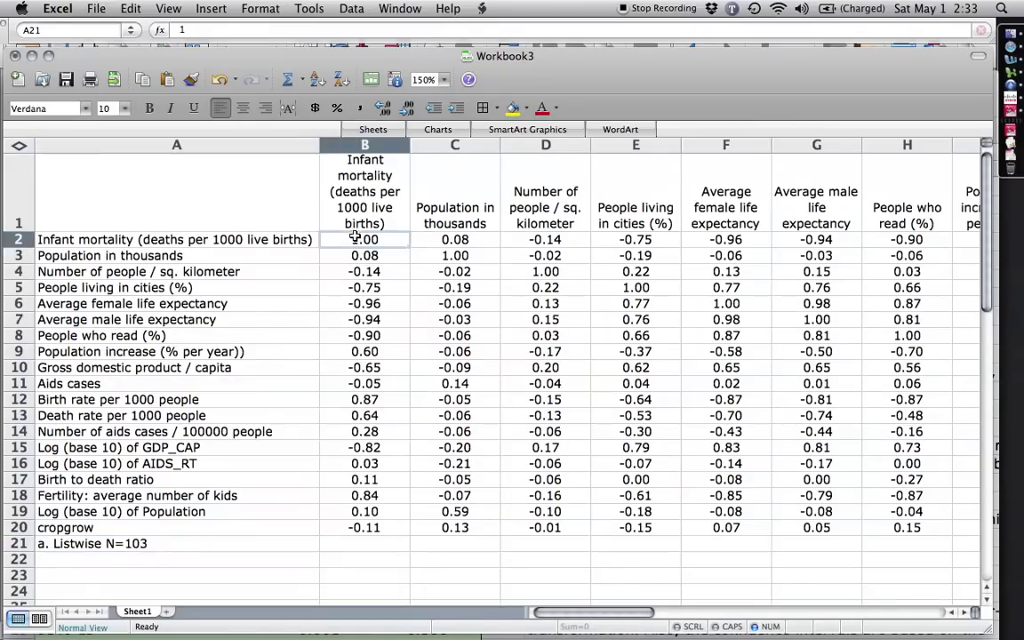
left_click_drag(355, 237, 663, 529)
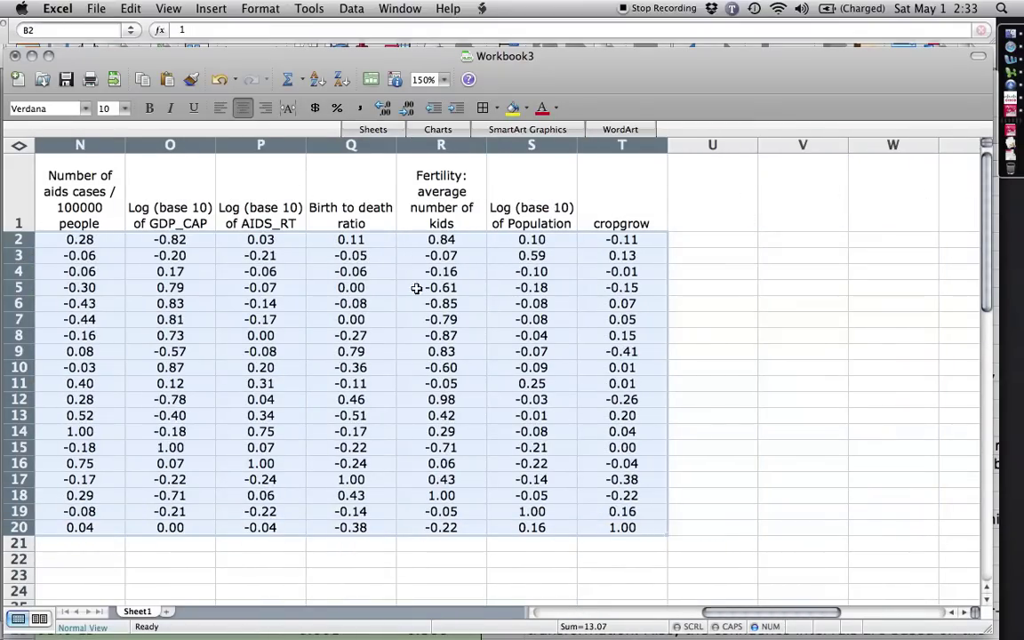
left_click(260, 8)
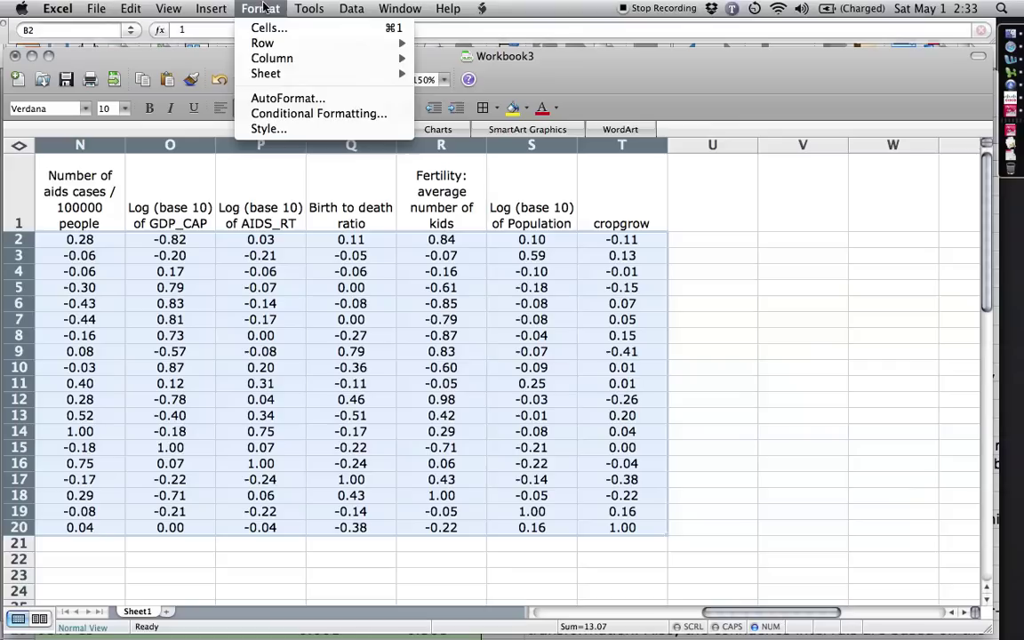
left_click(394, 114)
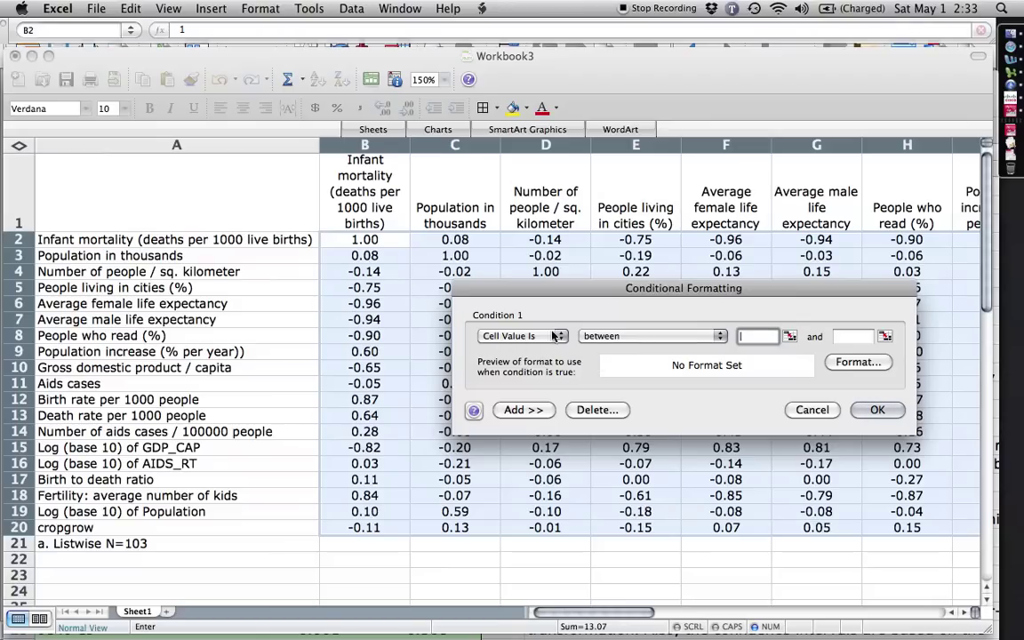
Add a rule shading light green any cell value not between -.194 and .194
left_click(676, 339)
left_click(623, 350)
type("-.194")
key("Tab")
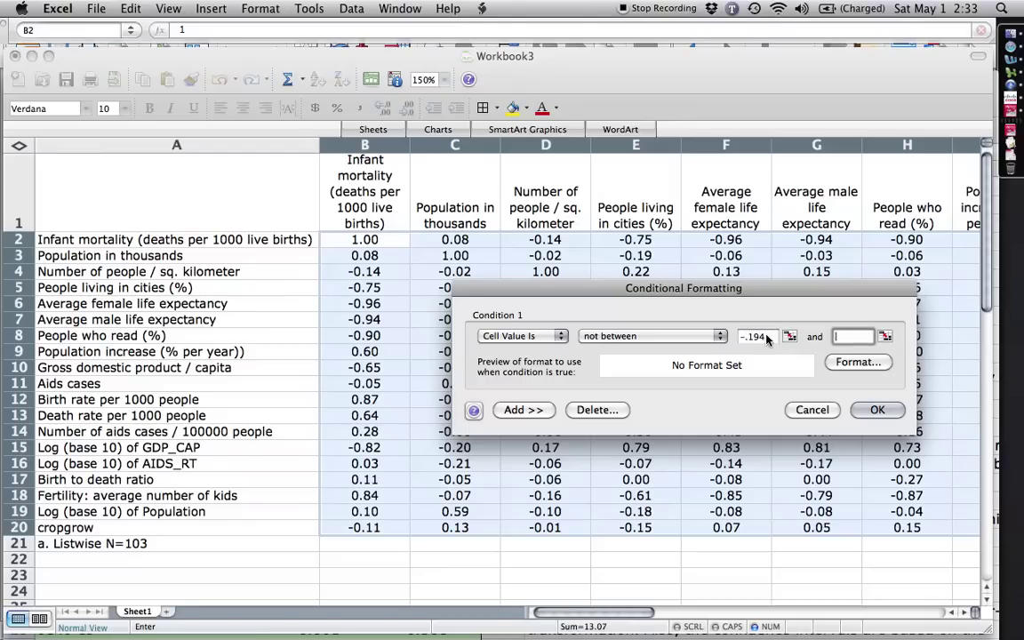
type(".194")
left_click(870, 365)
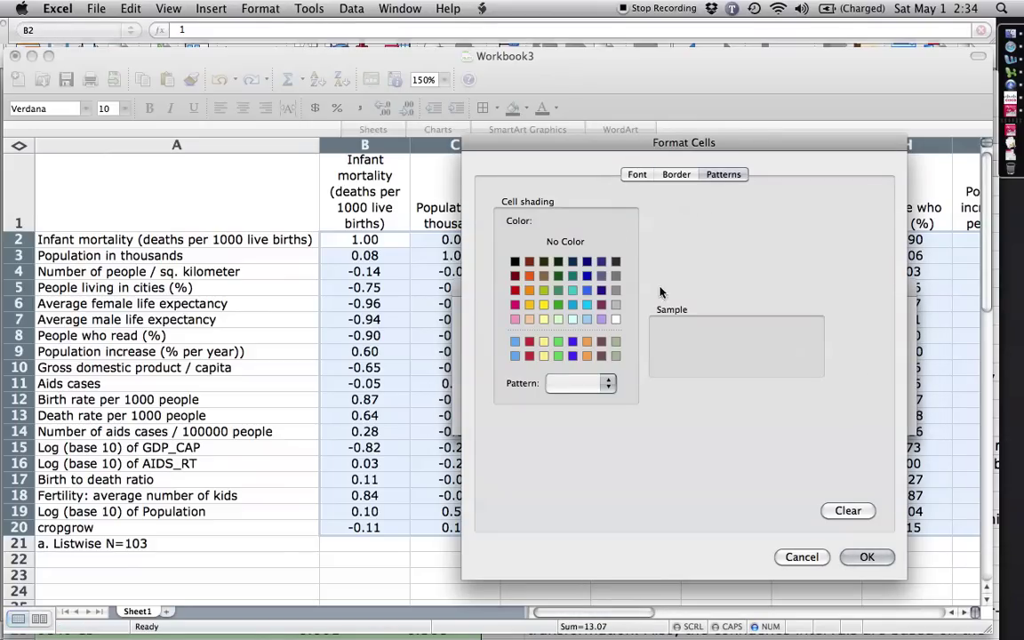
left_click(559, 320)
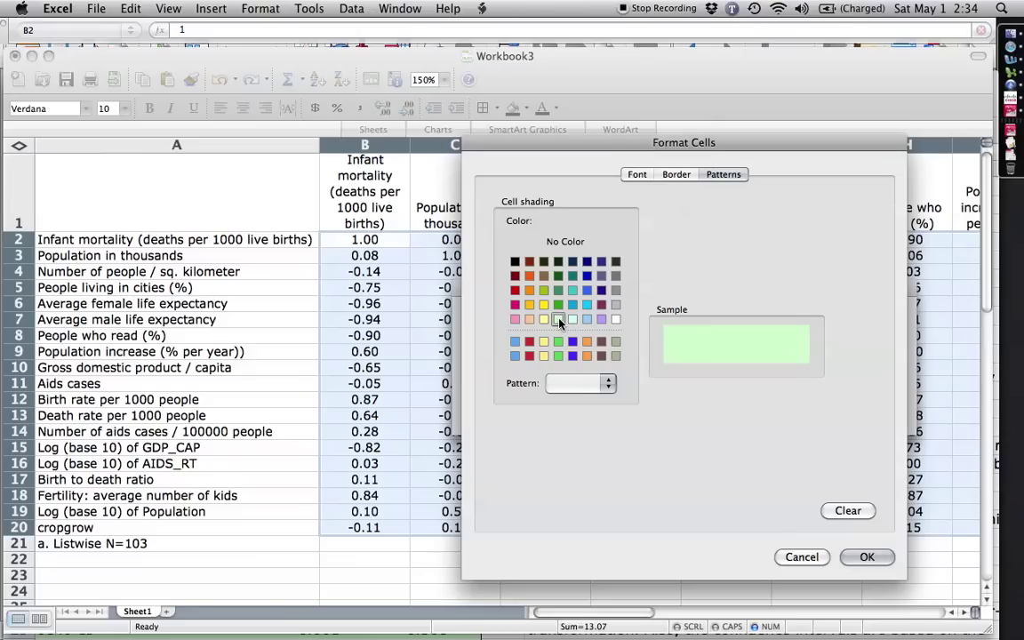
left_click(864, 559)
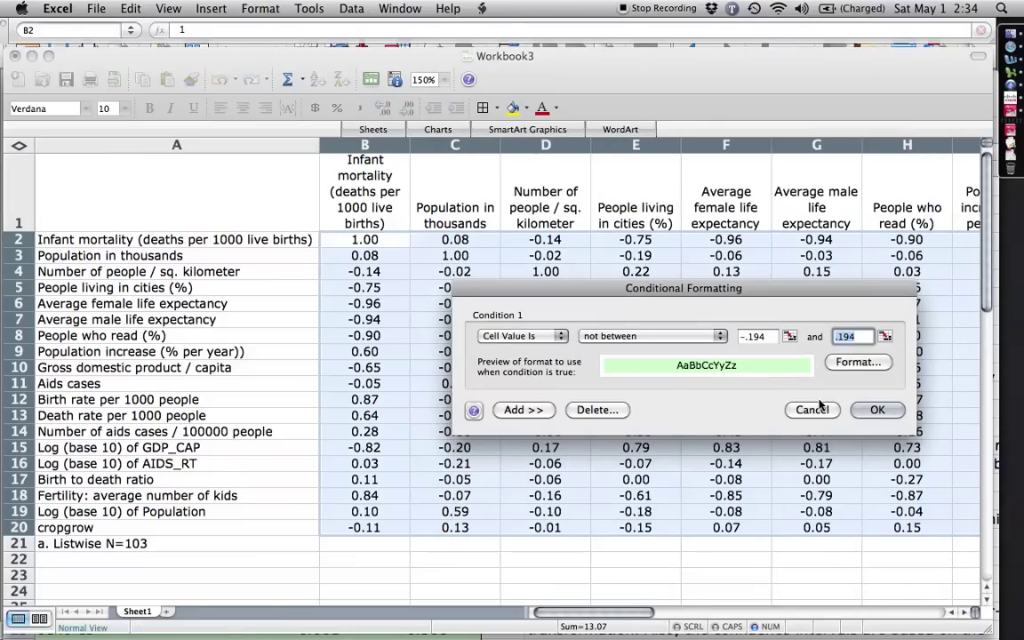
left_click(877, 411)
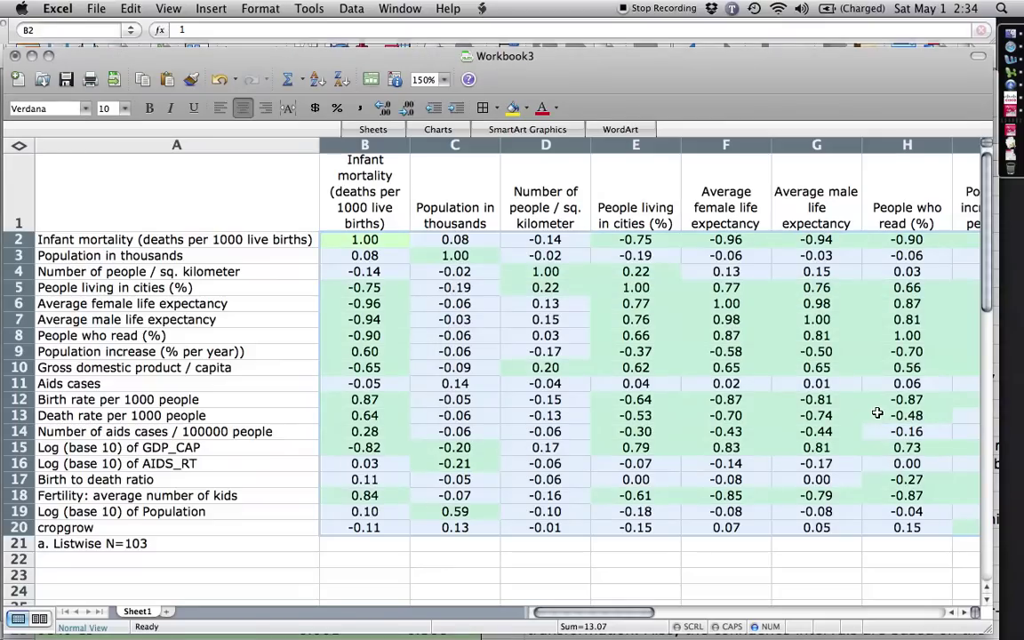
Select the correlation columns C through T (cropgrow), right of Infant mortality
left_click(259, 186)
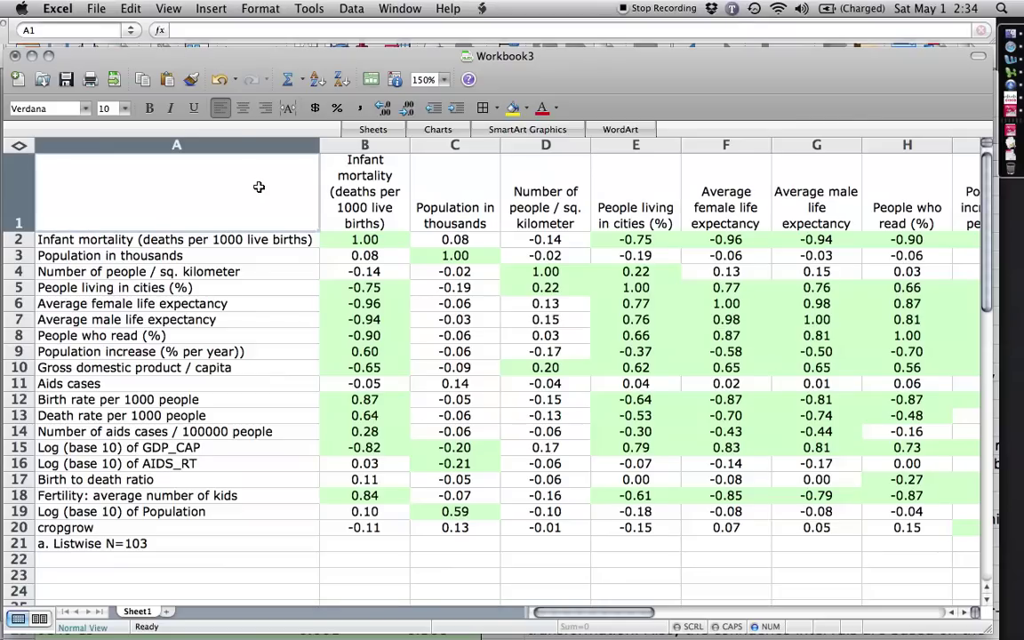
left_click(366, 144)
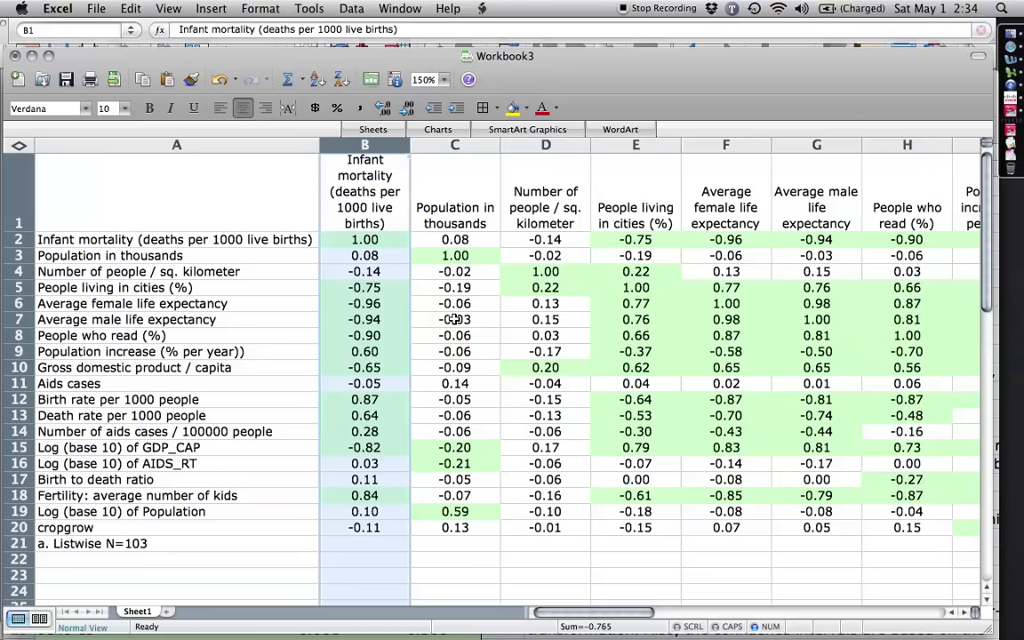
mouse_move(455, 145)
left_mouse_down()
mouse_move(999, 144)
mouse_move(476, 151)
mouse_move(423, 133)
mouse_move(460, 142)
left_mouse_up()
Delete the selected correlation columns C through T
right_click(457, 142)
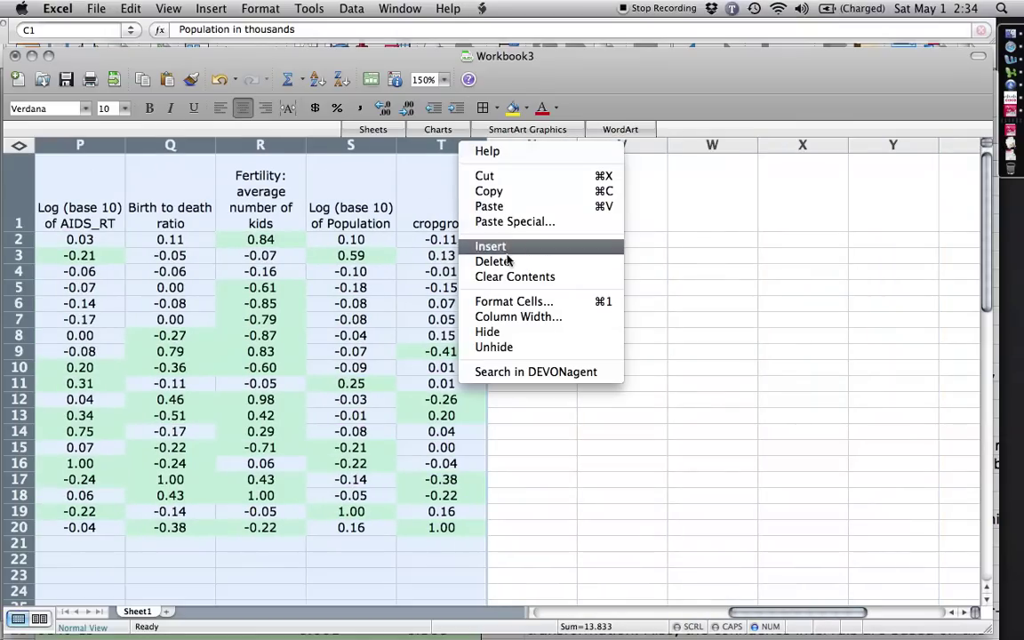
left_click(523, 265)
left_click(462, 258)
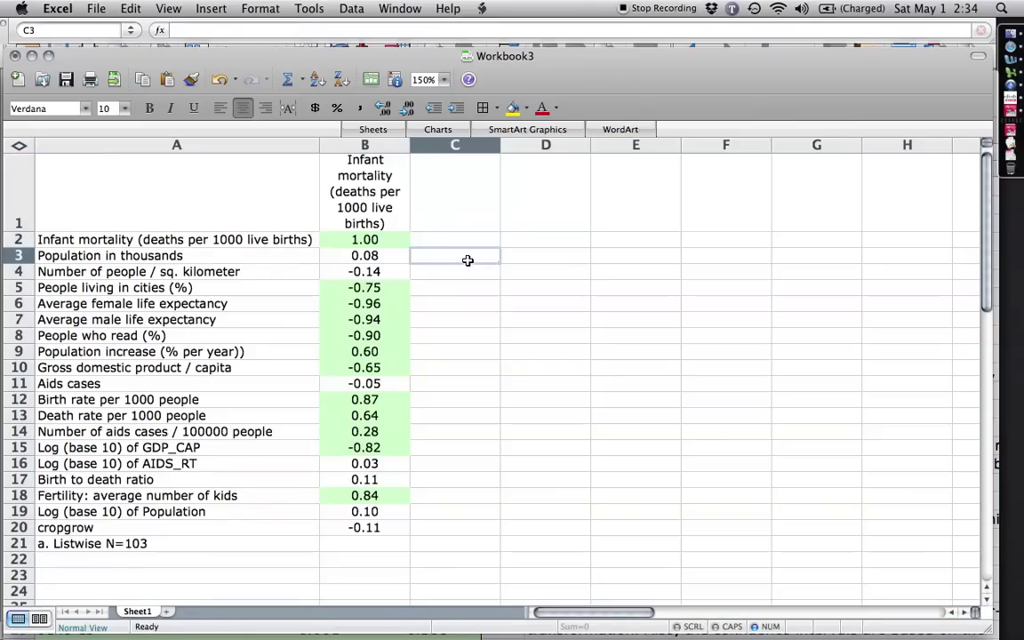
left_click(332, 143)
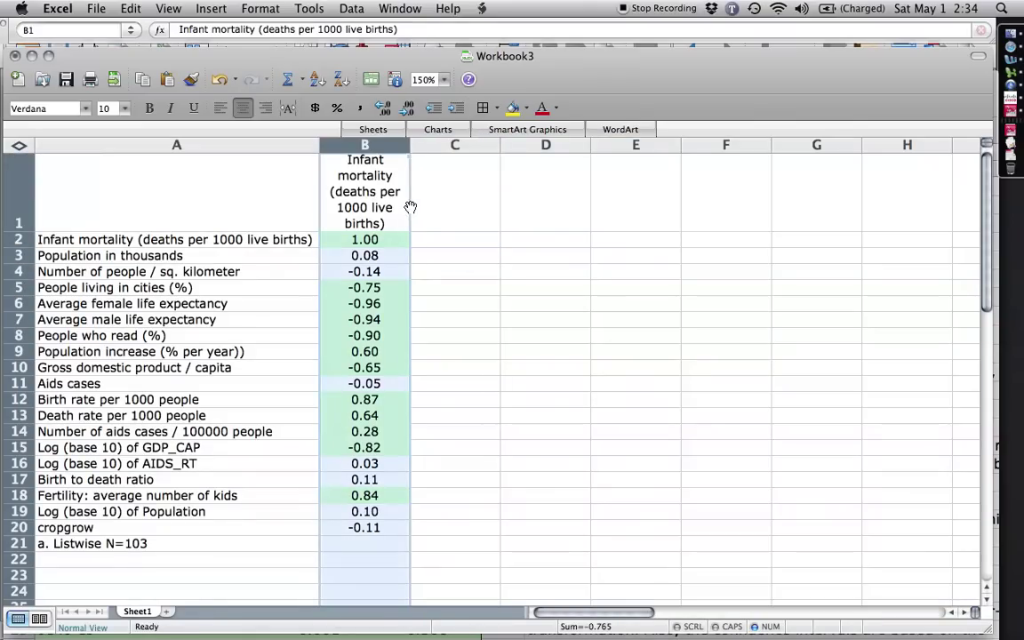
Delete row 2, the Infant mortality 1.00 self-correlation
left_click(50, 238)
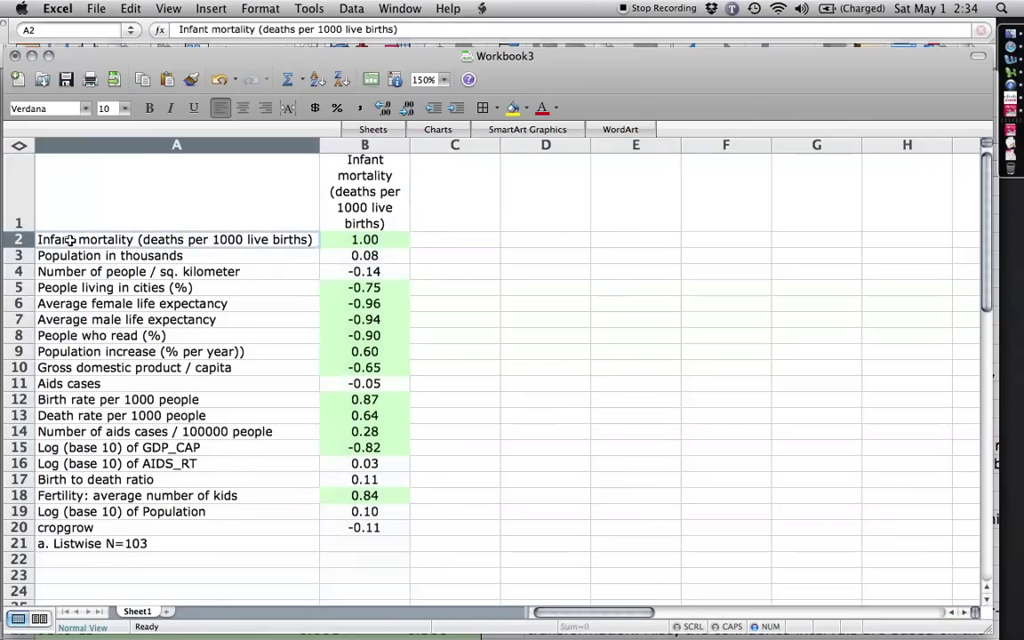
right_click(18, 239)
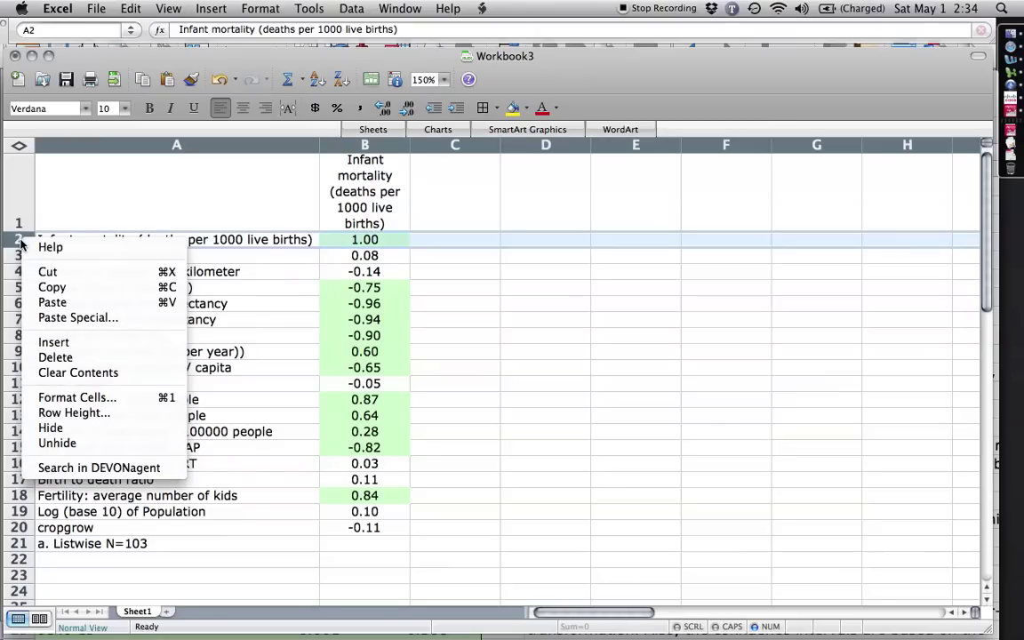
left_click(77, 358)
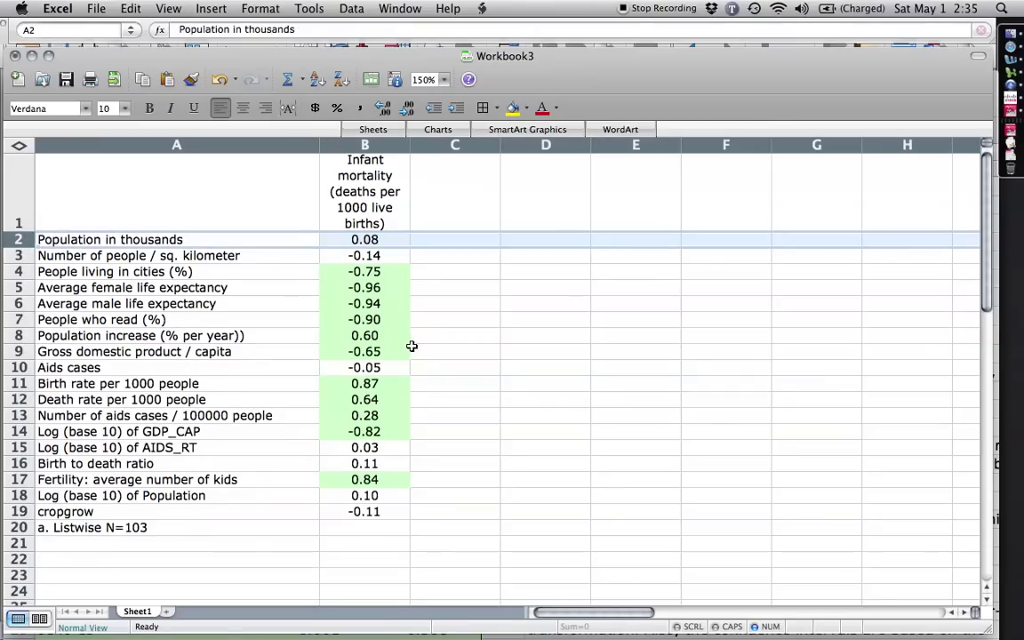
left_click(413, 350)
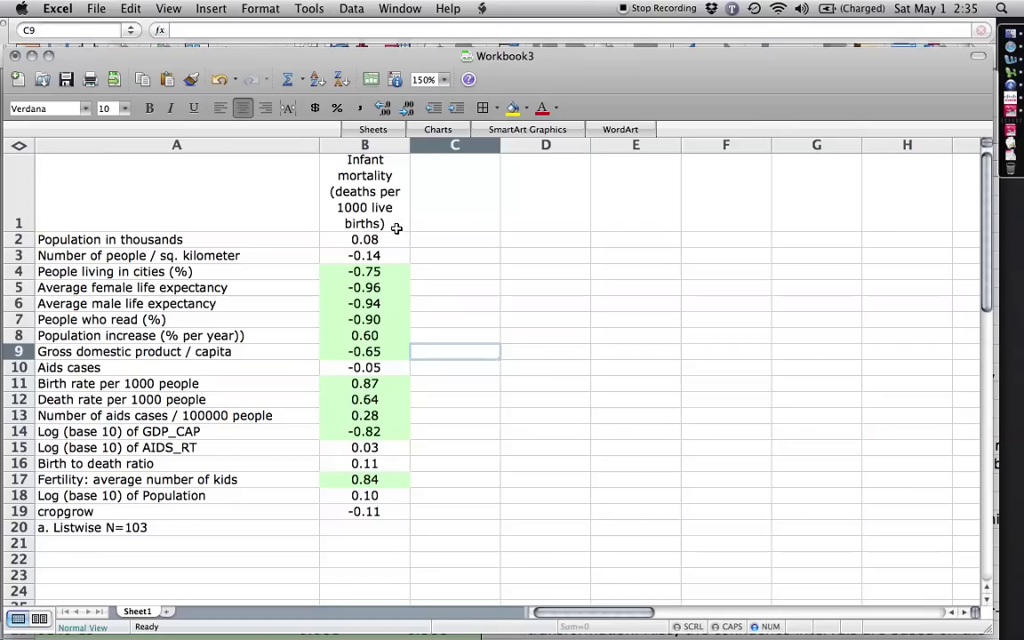
left_click_drag(335, 143, 700, 147)
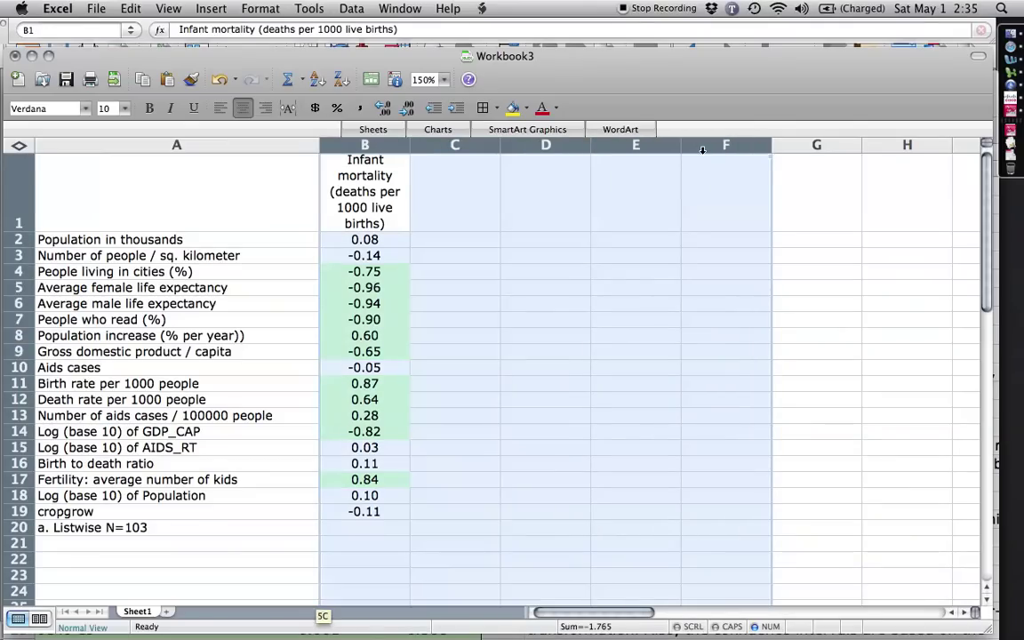
left_click(448, 306)
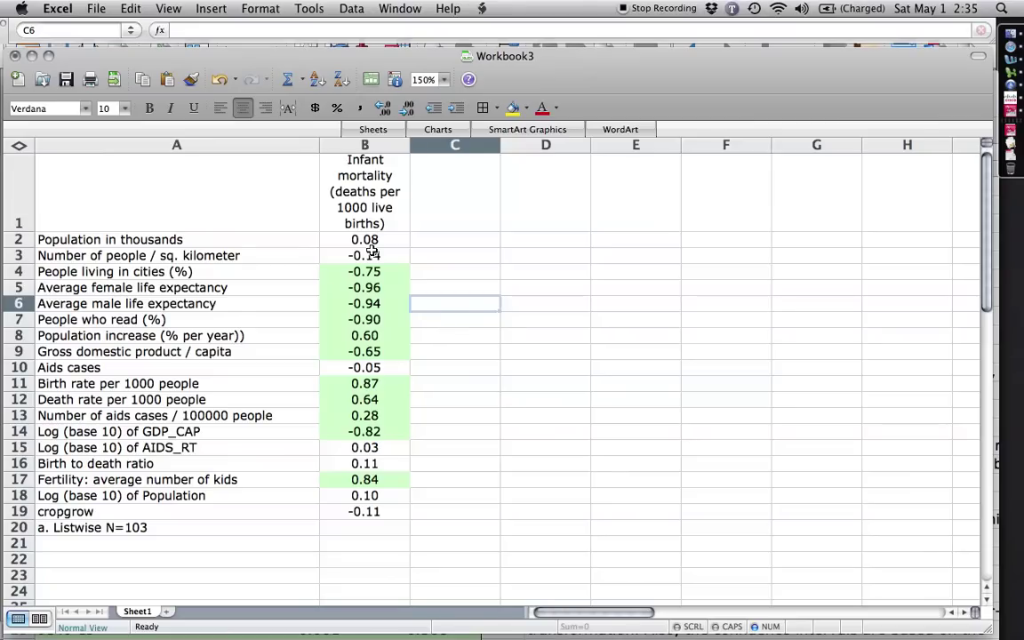
Put a thick box border around the Infant mortality correlations B2:B19
left_click_drag(370, 235, 365, 512)
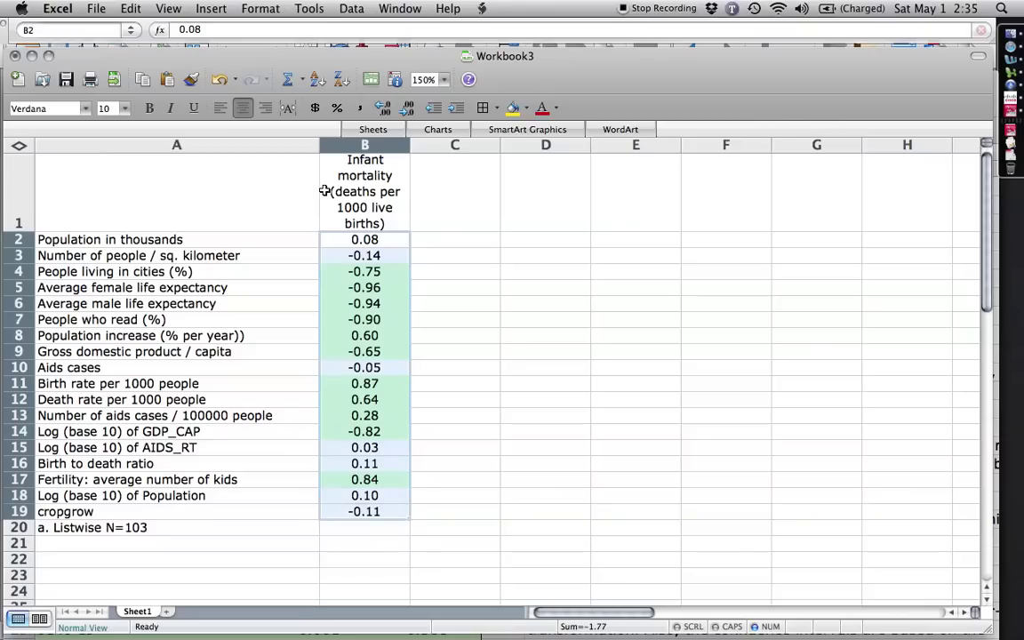
left_click(495, 110)
left_click(607, 206)
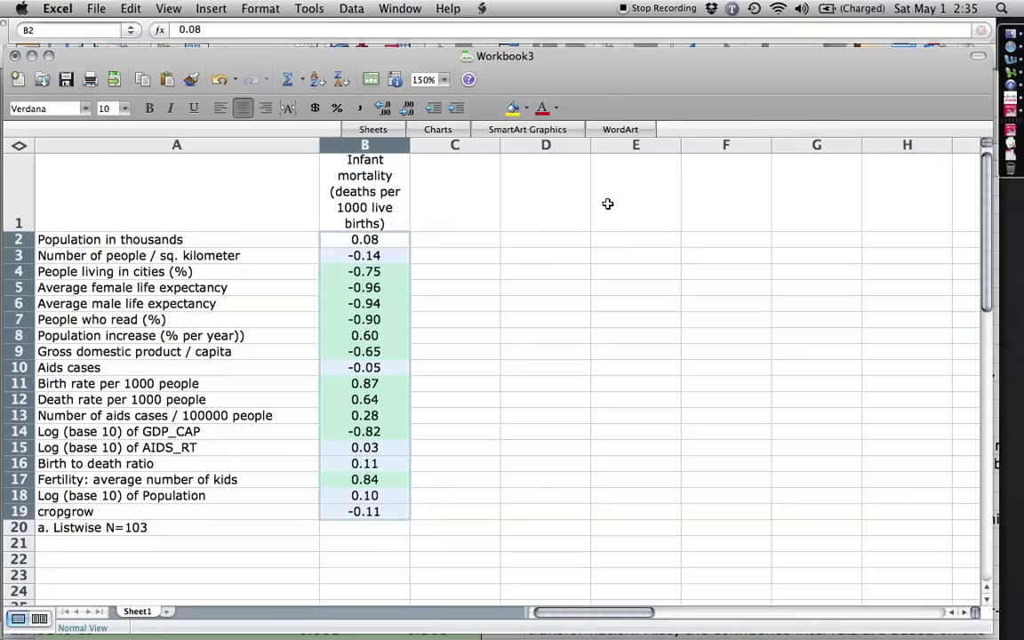
left_click(560, 258)
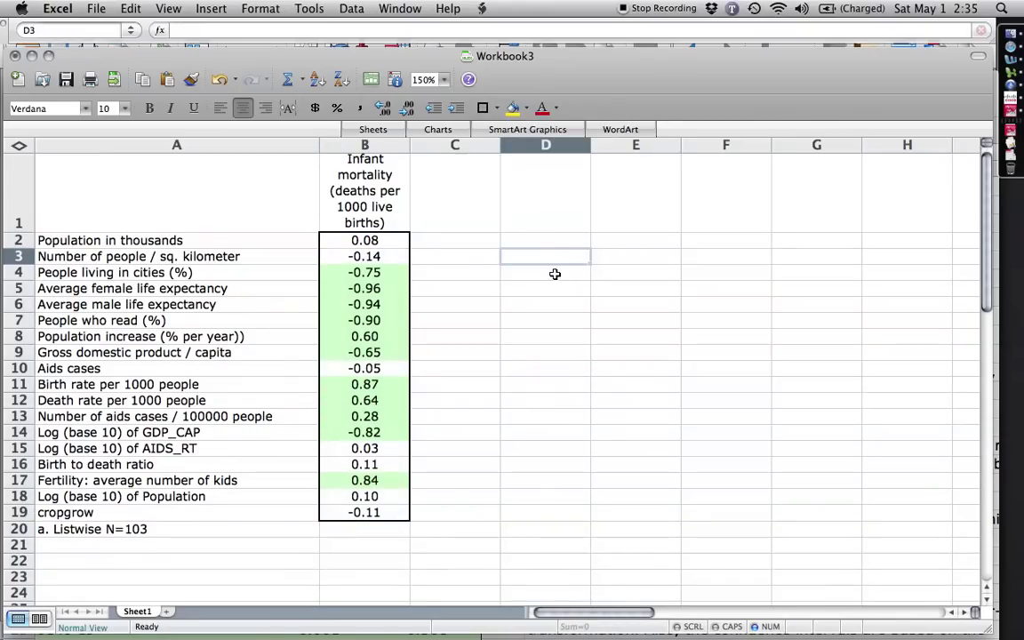
Enter the legend 'p < .05' in A21 and fill it light green
left_click(152, 542)
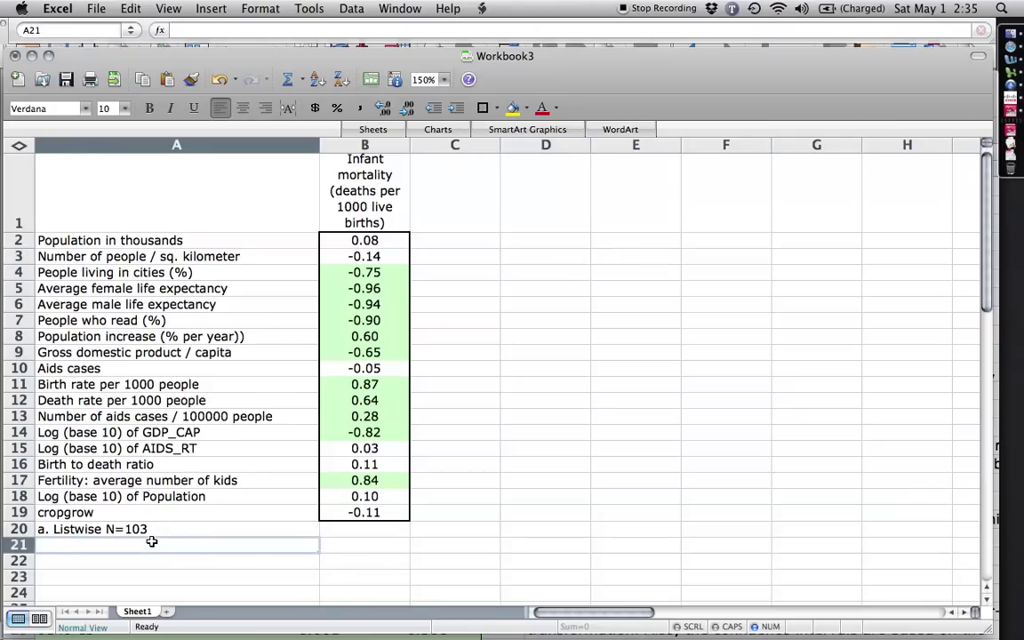
type("p ")
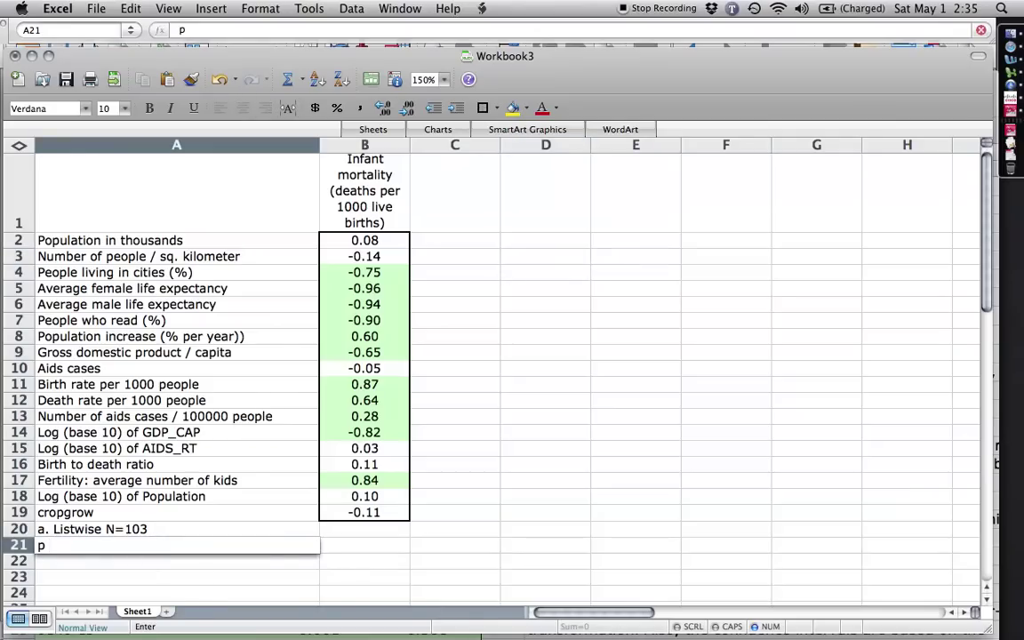
type("< .05")
key("Return")
left_click(149, 545)
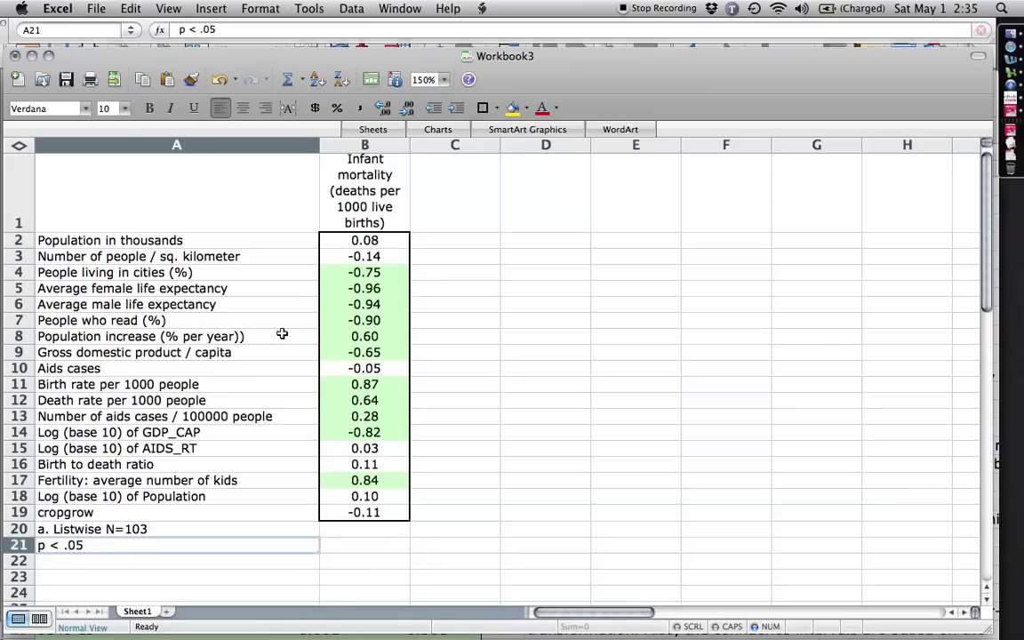
left_click(526, 107)
left_click(552, 221)
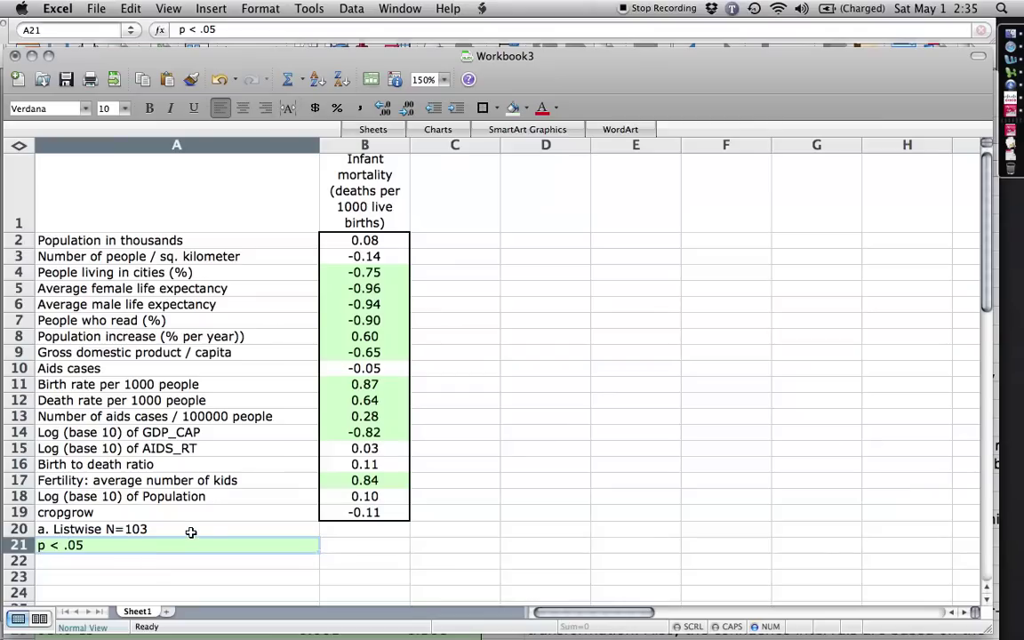
scroll(191, 532, "right", 15)
scroll(502, 396, "left", 15)
left_click(360, 239)
left_click_drag(360, 238, 361, 512)
key("super+grave")
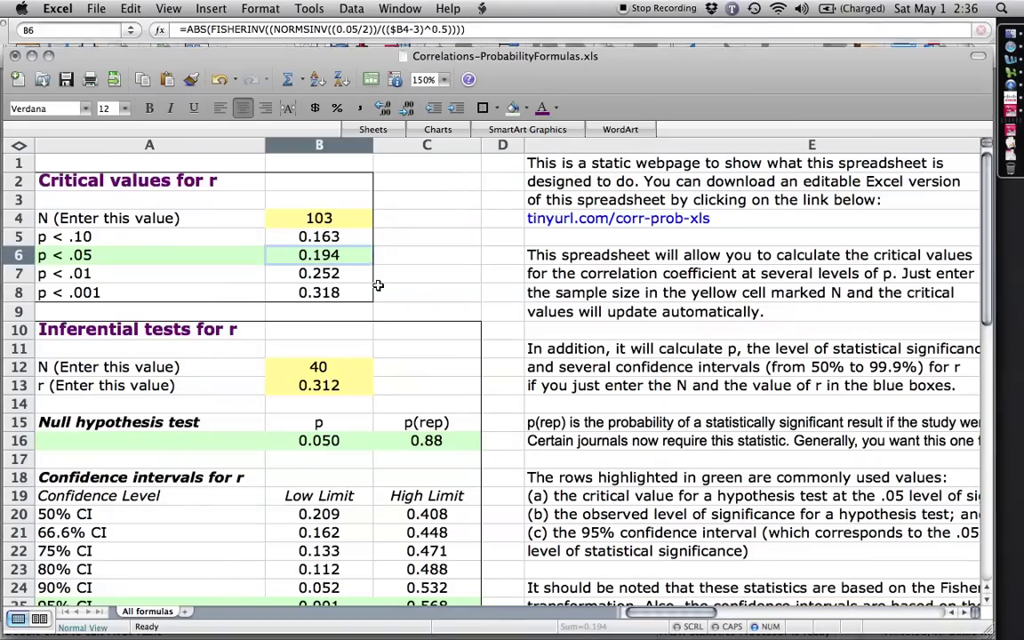
key("super+grave")
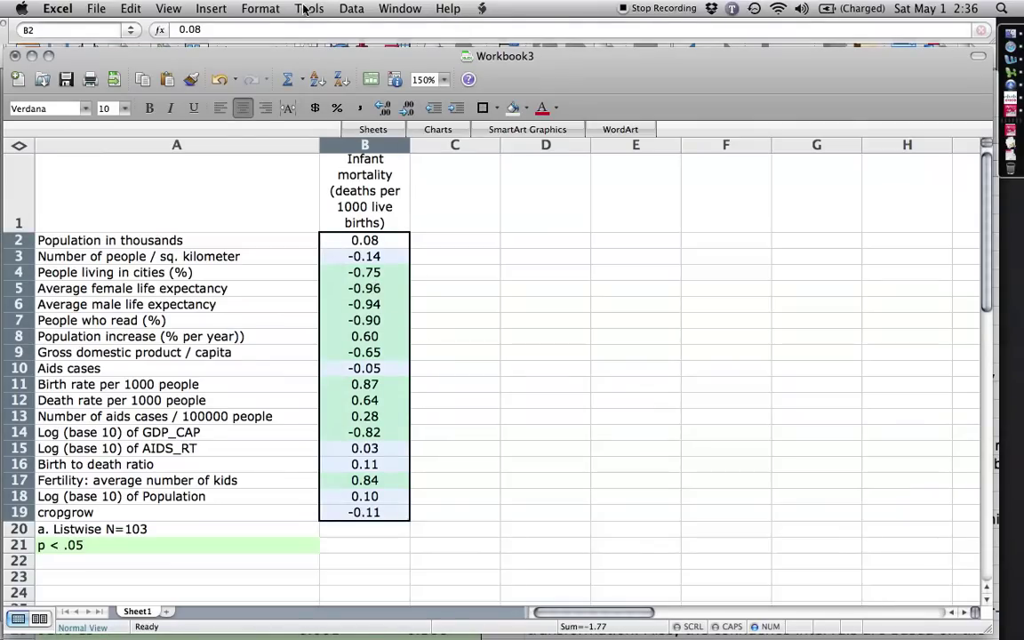
Add Condition 2: values not between -.252 and .252 get a darker green fill
left_click(260, 9)
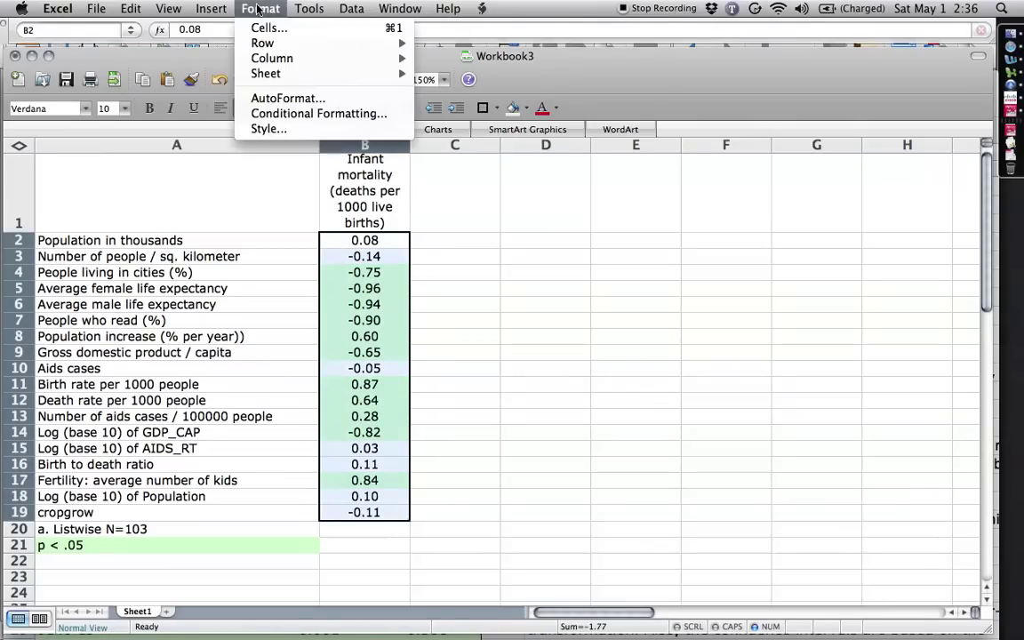
left_click(318, 113)
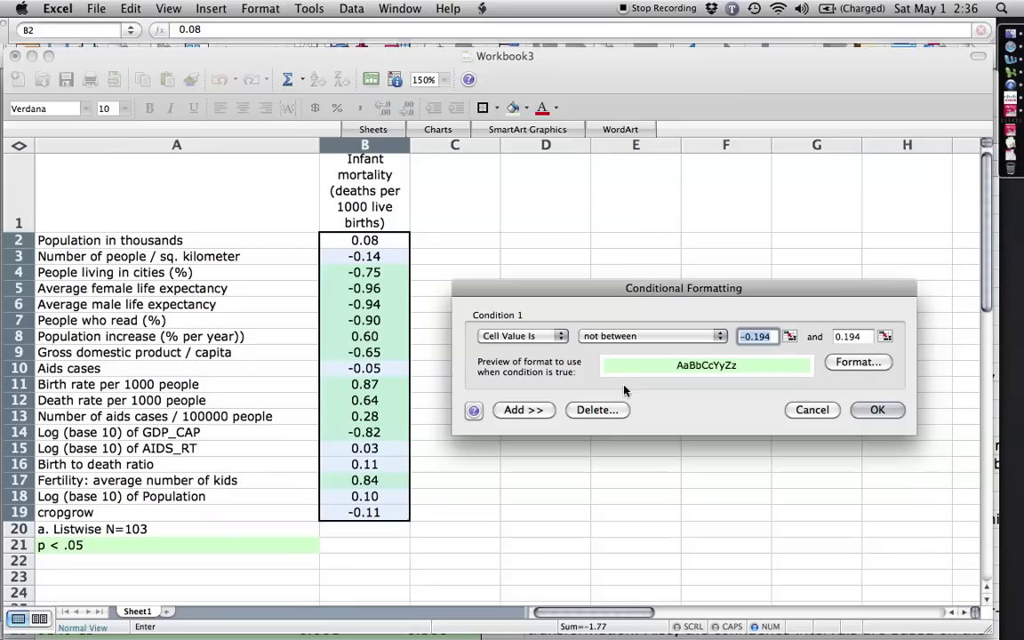
left_click(534, 411)
left_click(602, 428)
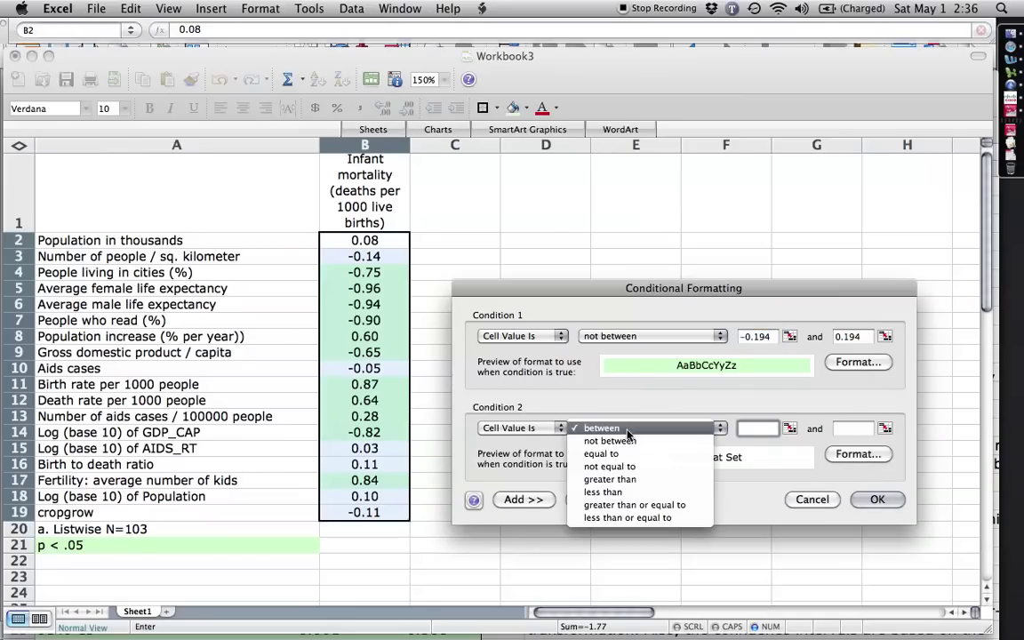
left_click(599, 442)
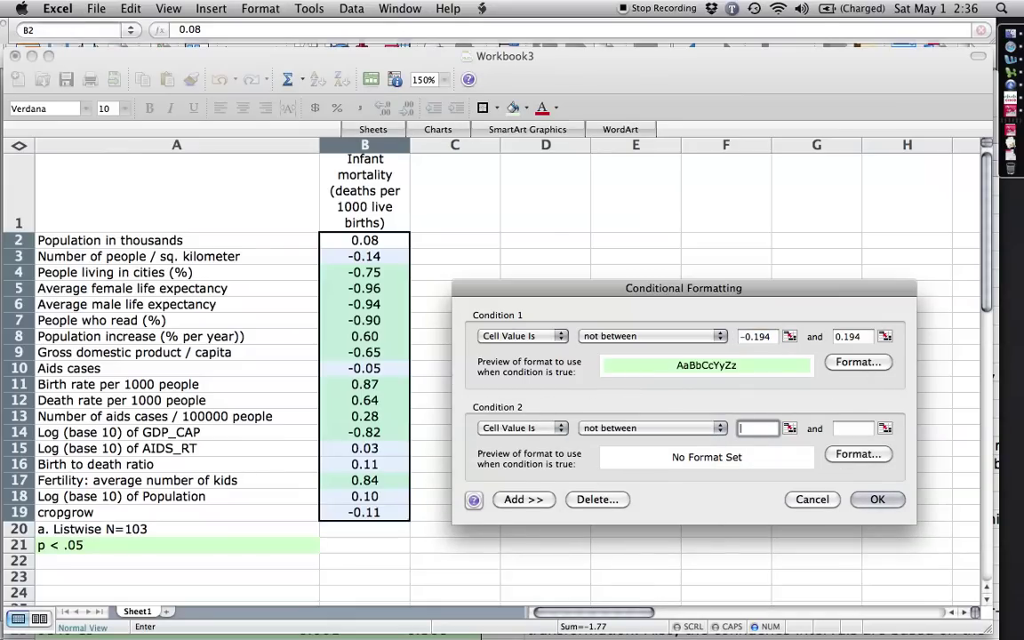
type("-.252")
key("Tab")
type(".25")
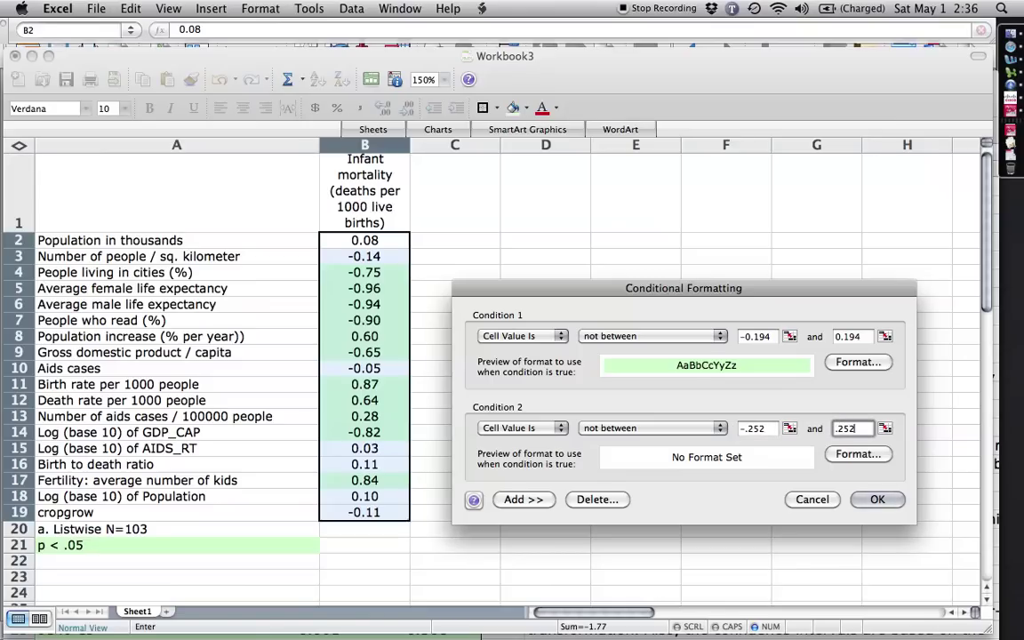
left_click(858, 453)
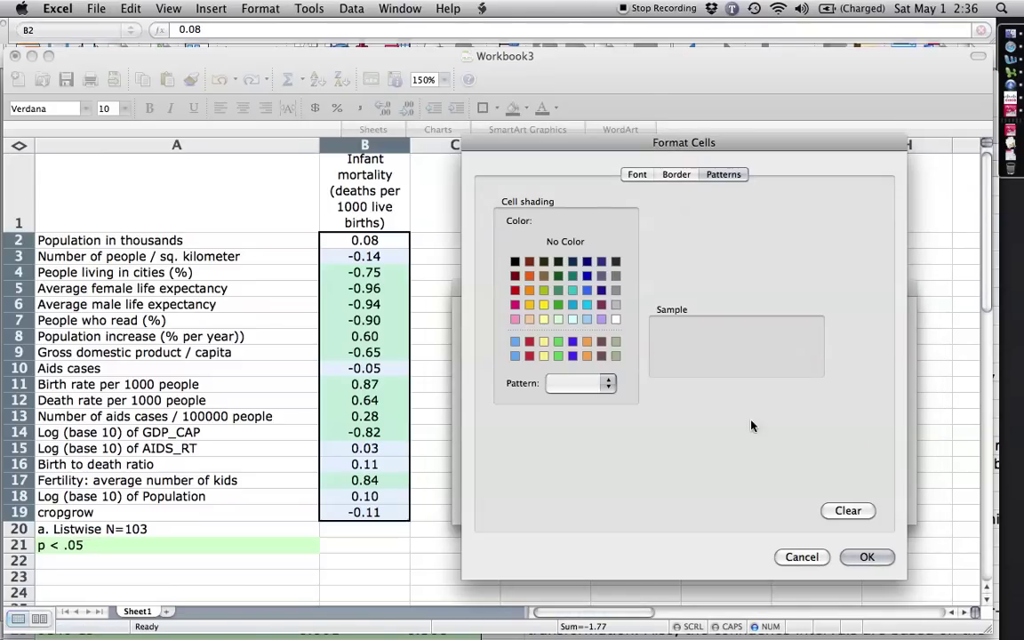
left_click(557, 304)
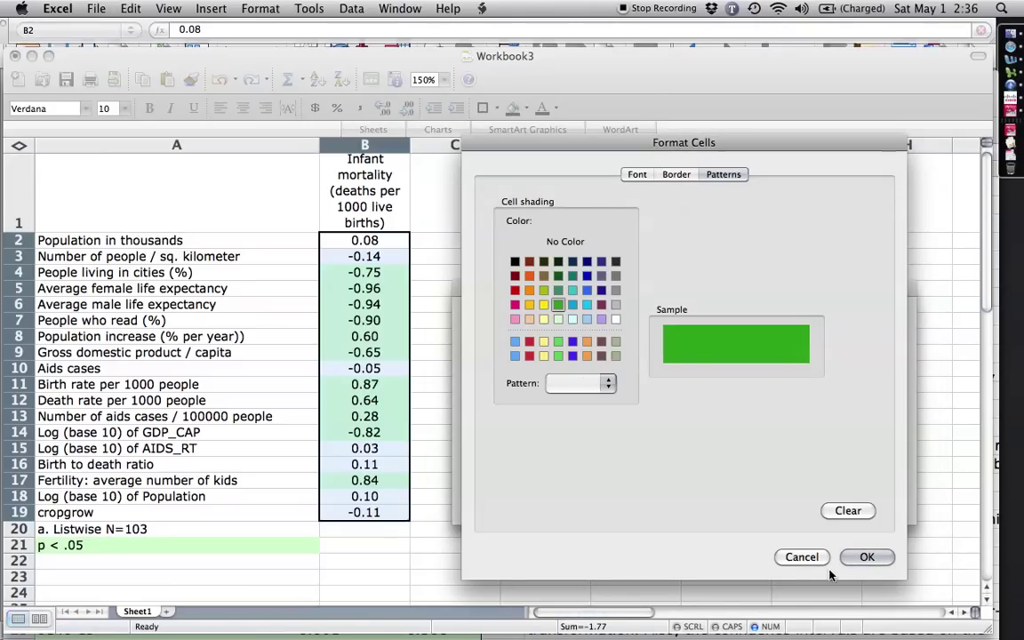